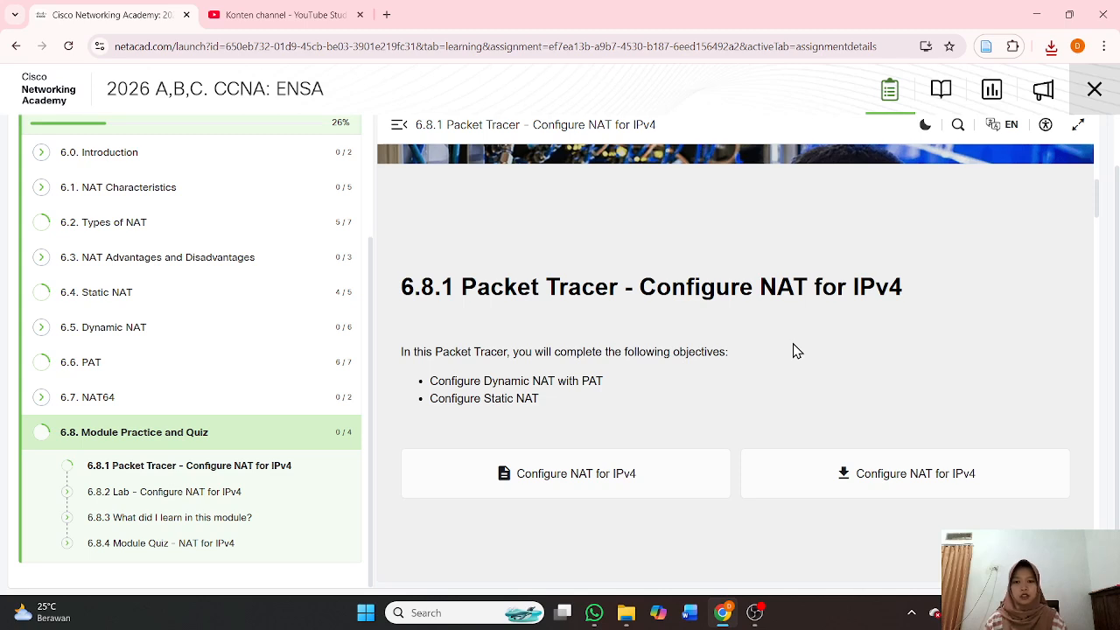
Open the downloaded 6.8.1-packet-tracer---configure-nat-for-ipv4.pka file from Chrome's downloads list.
left_click_drag(400, 287, 961, 276)
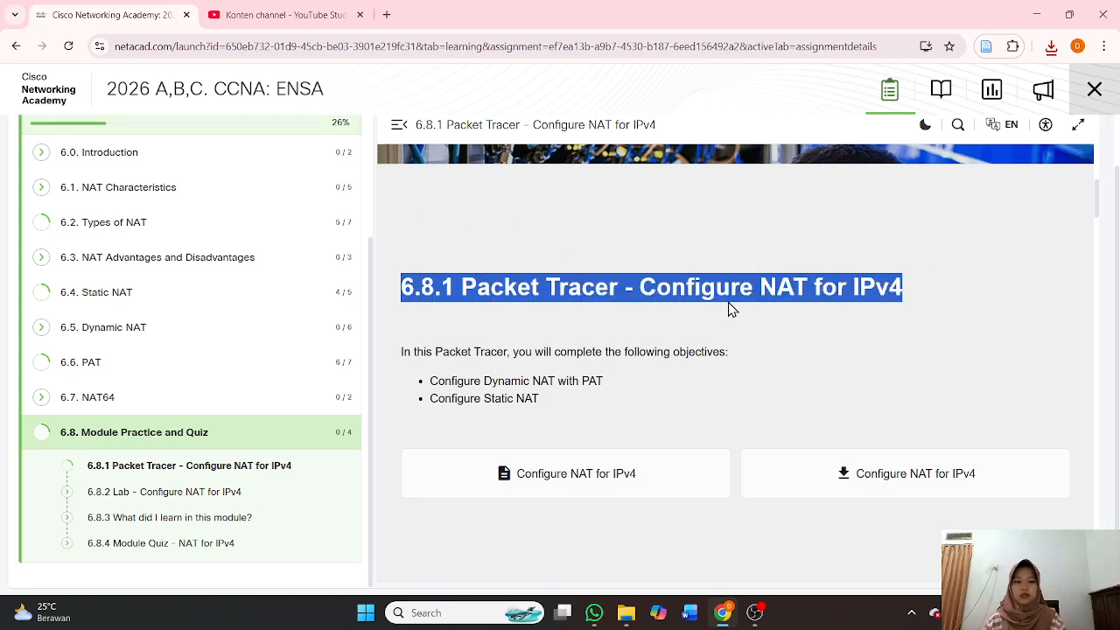
scroll(777, 320, "down", 2)
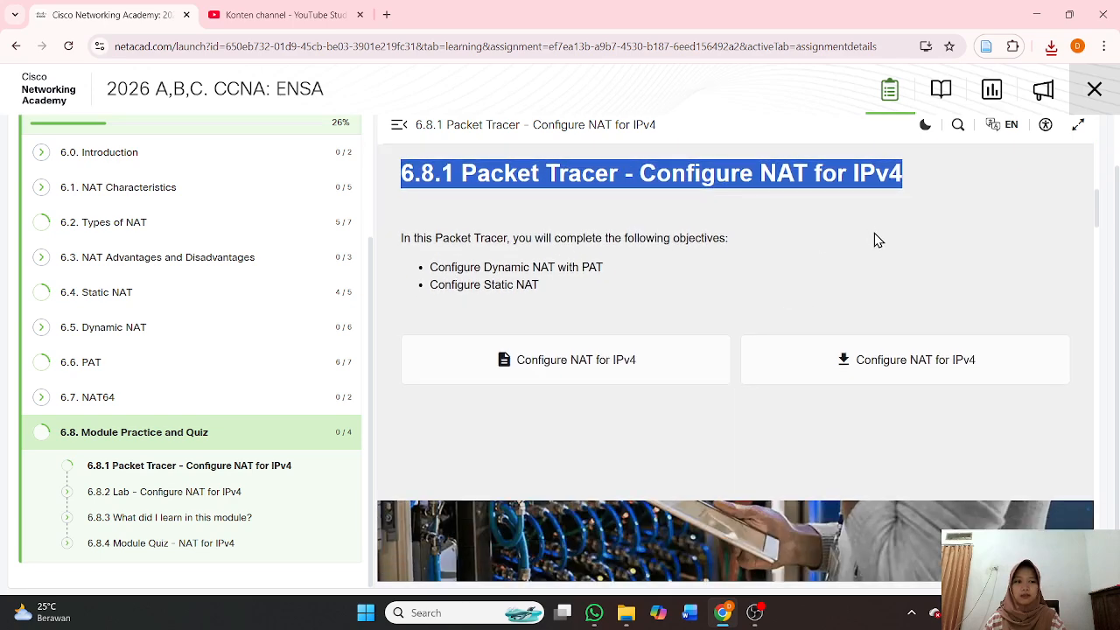
left_click(1052, 51)
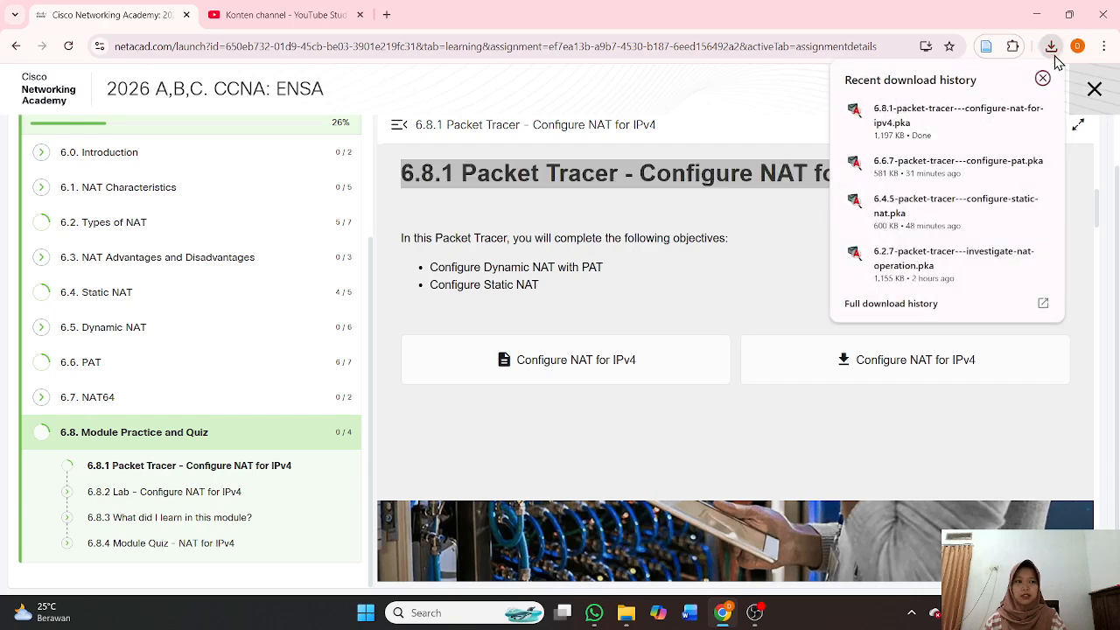
left_click(1040, 116)
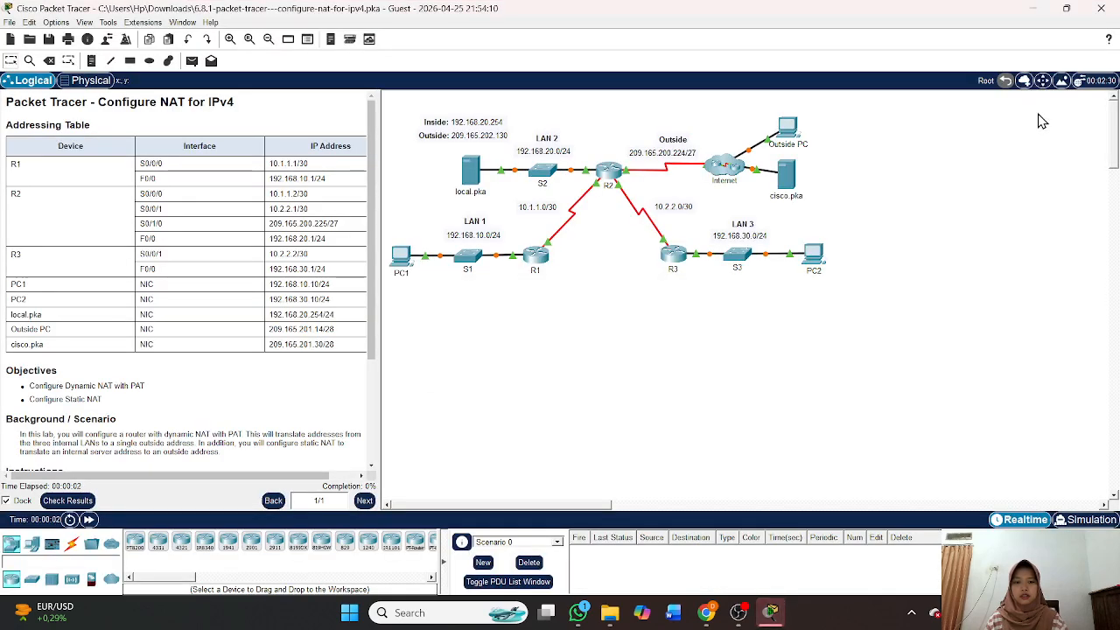
Widen the instructions pane and replace Guest with the student's full name in the User Profile.
mouse_move(771, 612)
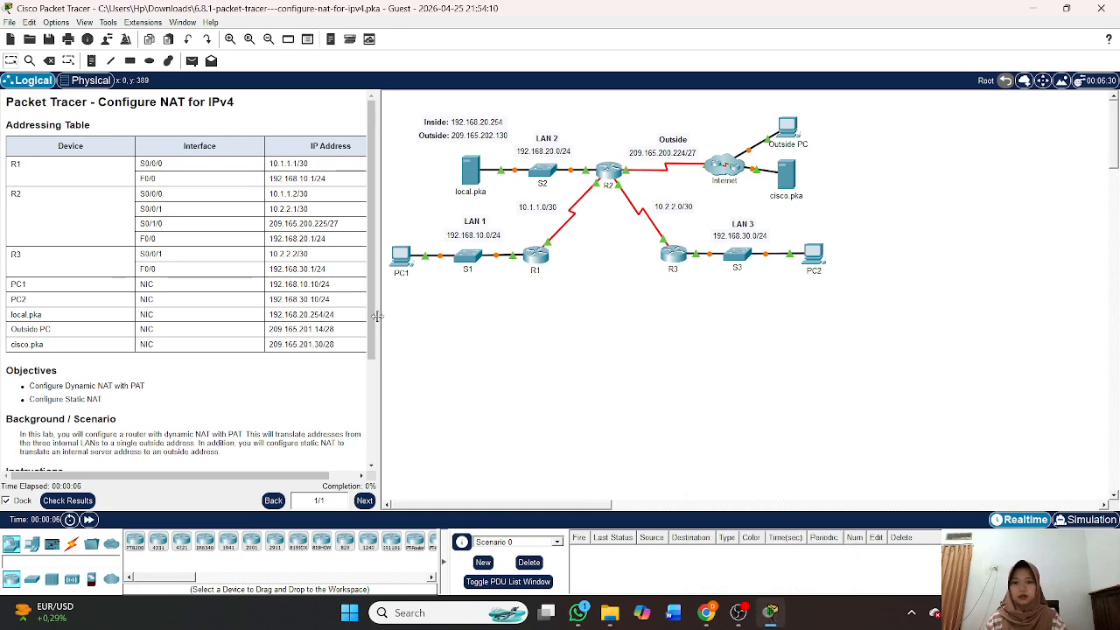
left_click_drag(380, 316, 437, 316)
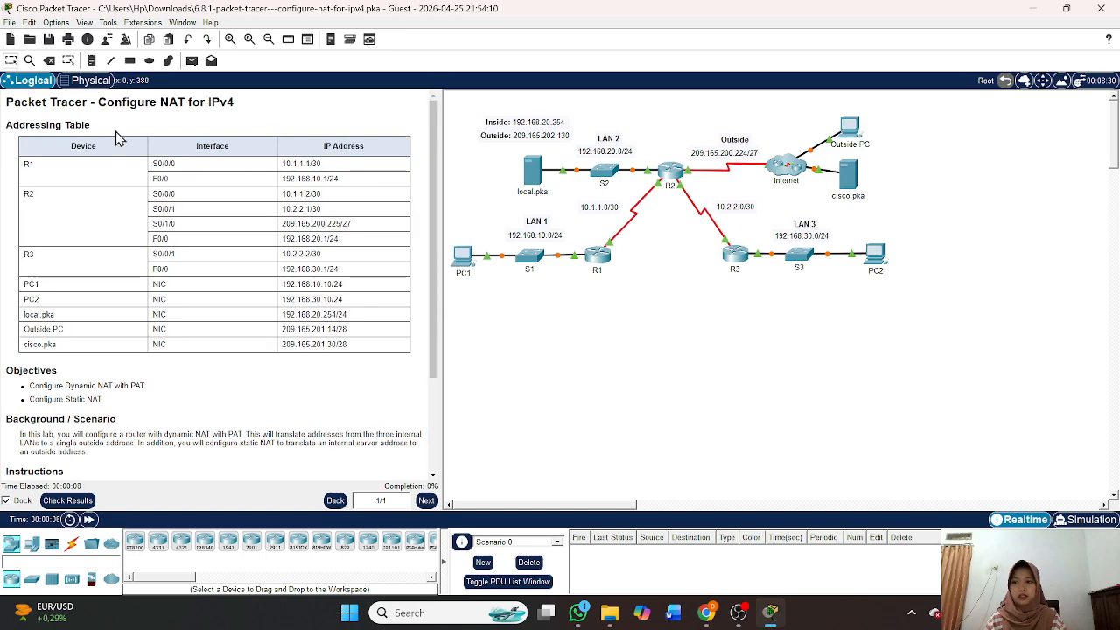
left_click(107, 38)
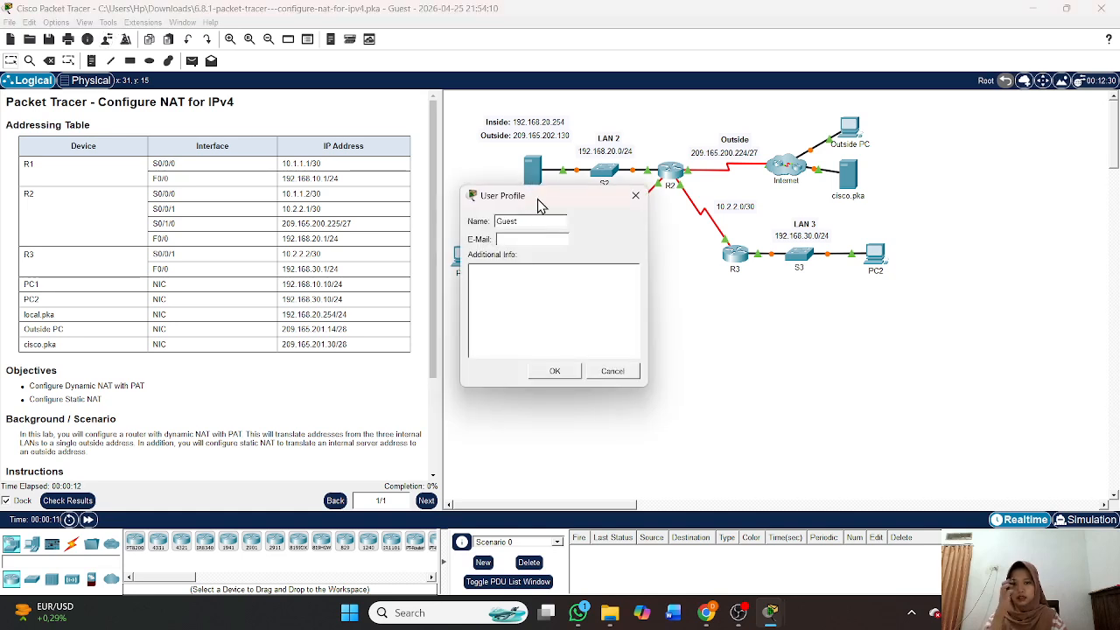
double_click(532, 222)
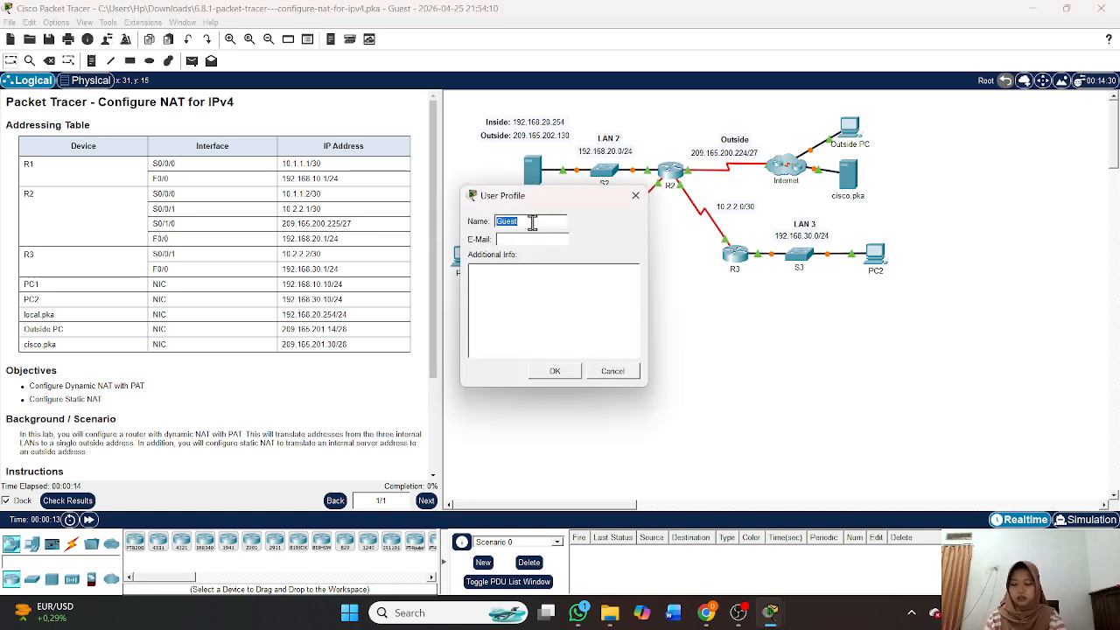
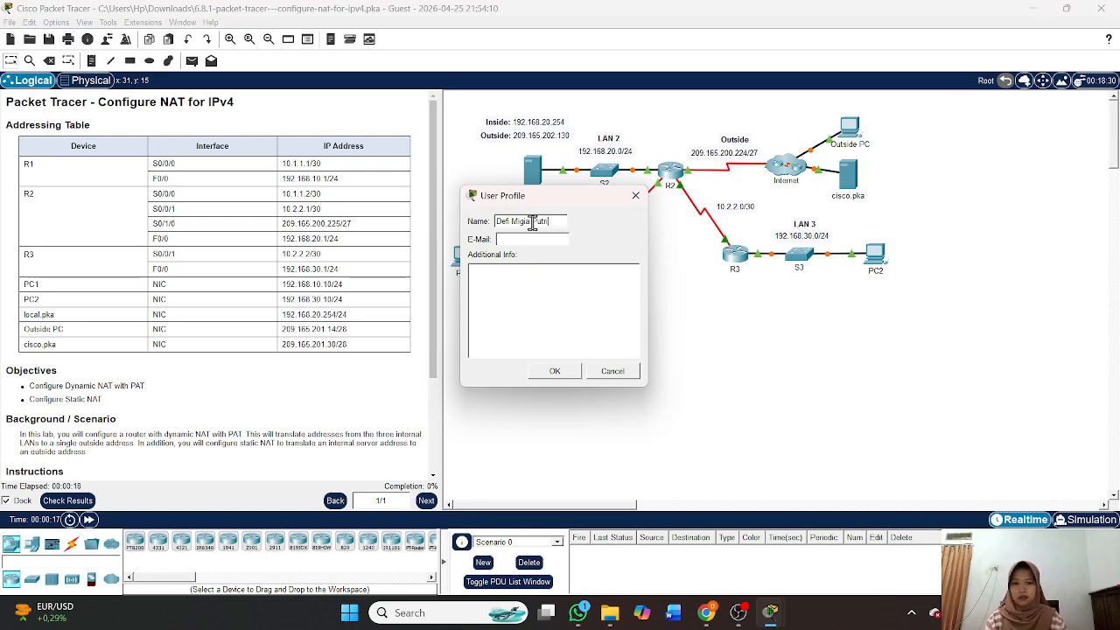
left_click(560, 371)
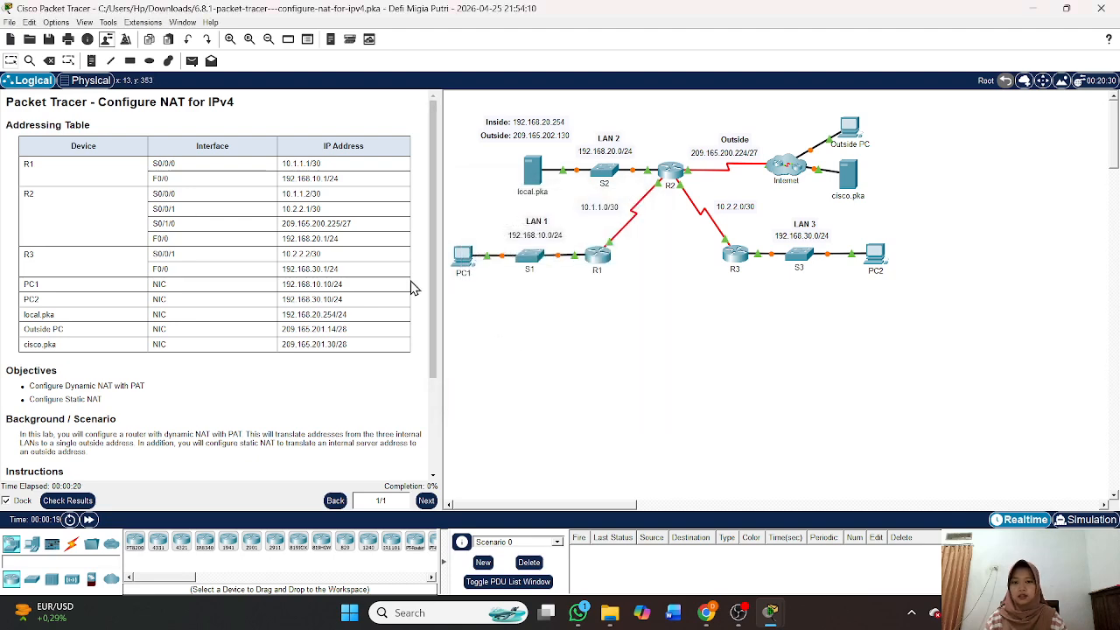
scroll(609, 336, "up", 1)
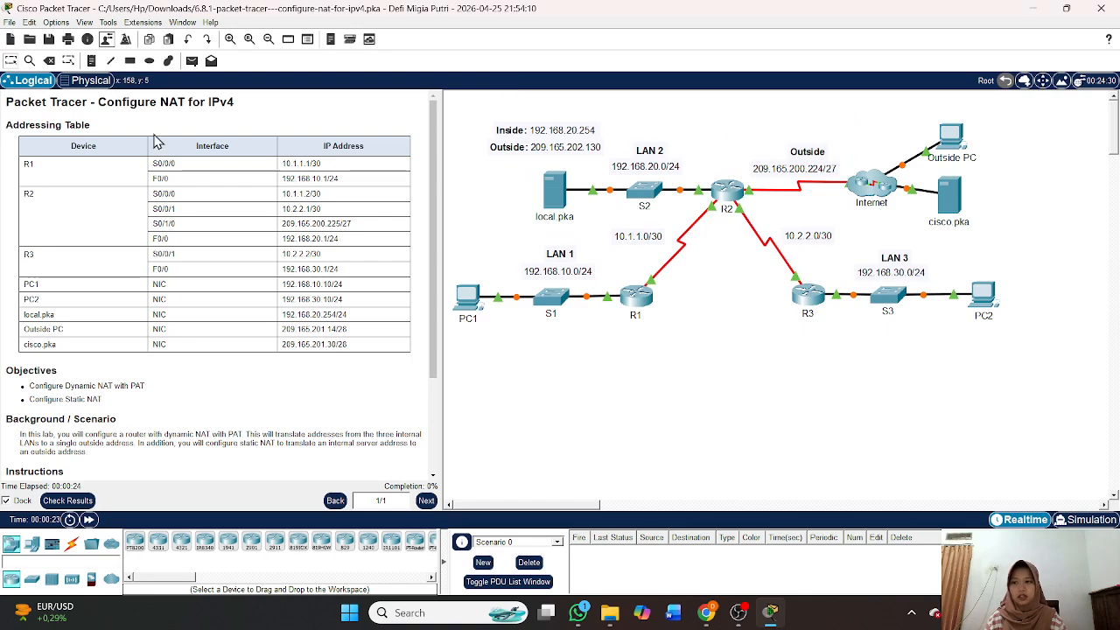
scroll(258, 311, "down", 3)
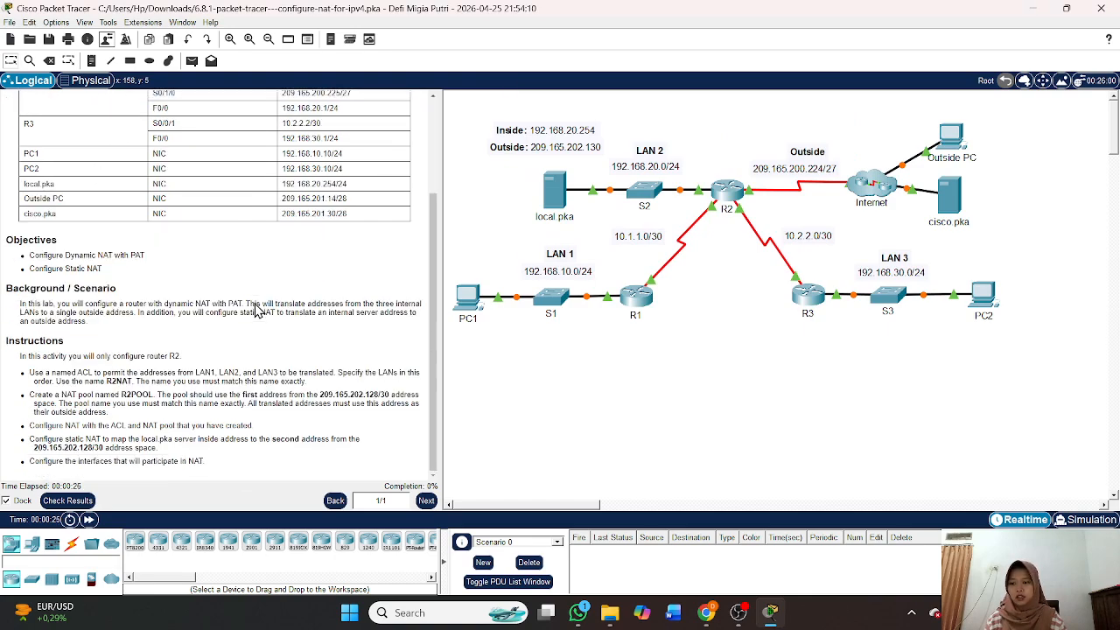
scroll(258, 311, "up", 3)
scroll(258, 311, "down", 1)
scroll(258, 310, "up", 1)
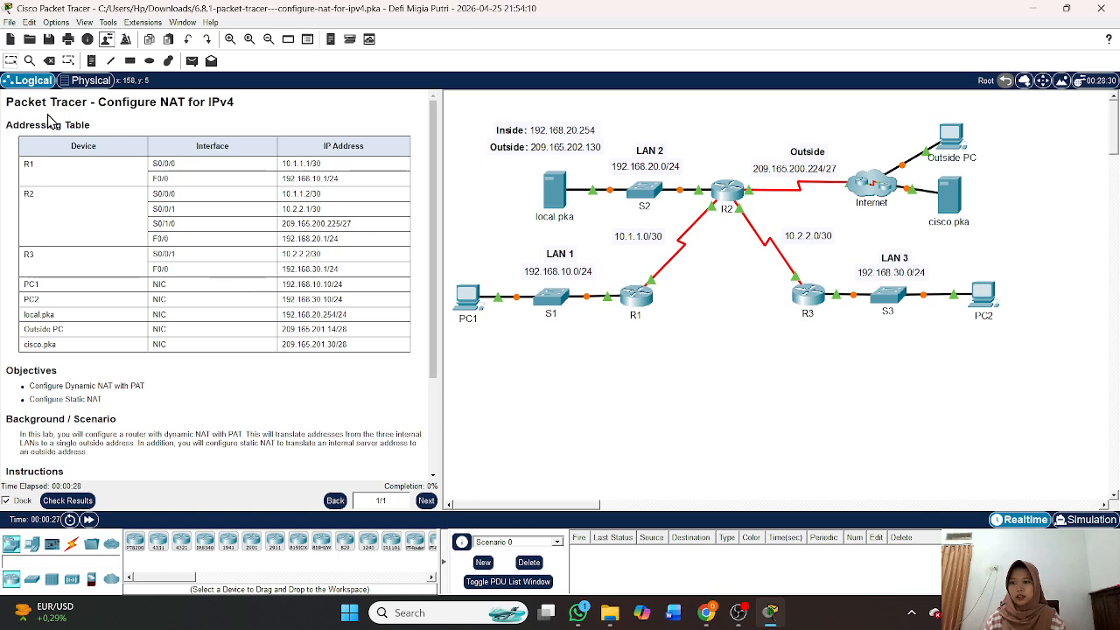
left_click_drag(6, 129, 363, 352)
left_click(363, 352)
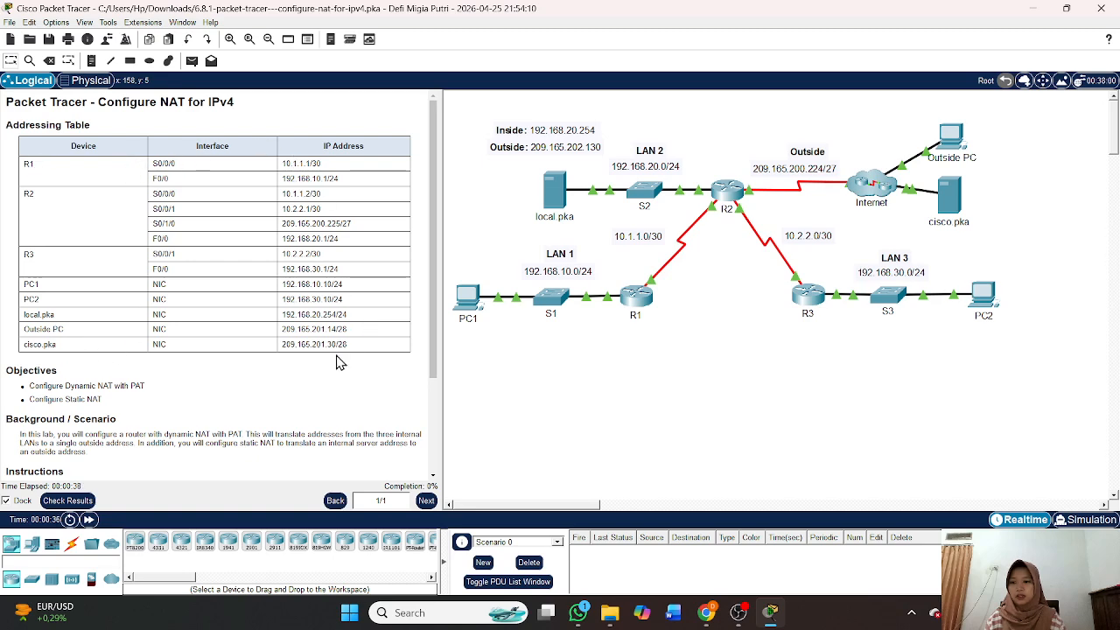
scroll(338, 362, "down", 3)
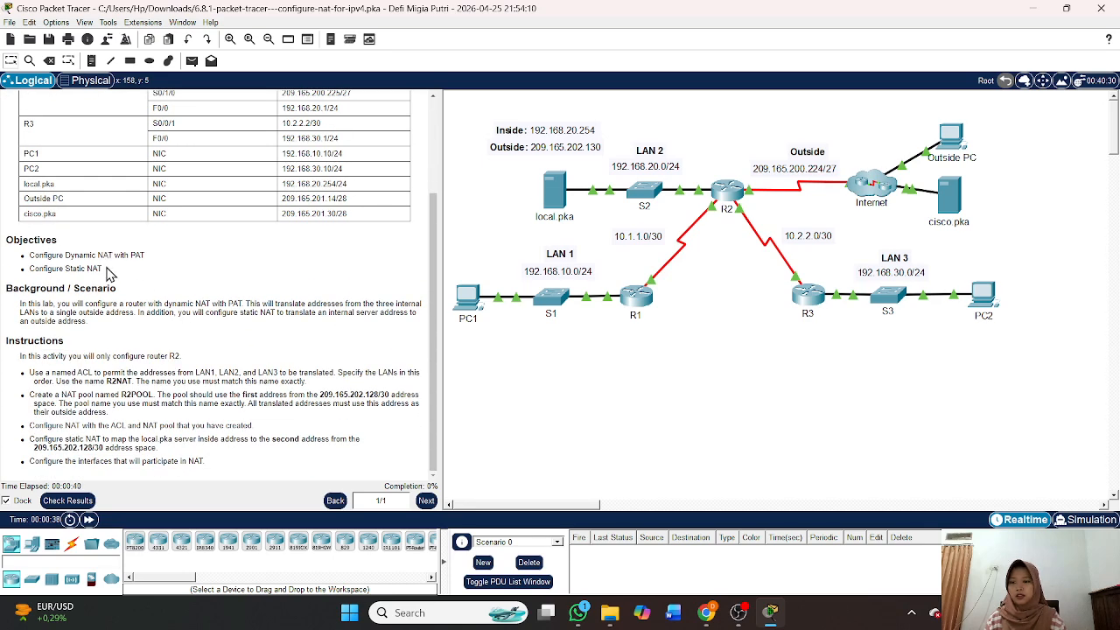
left_click_drag(104, 271, 2, 242)
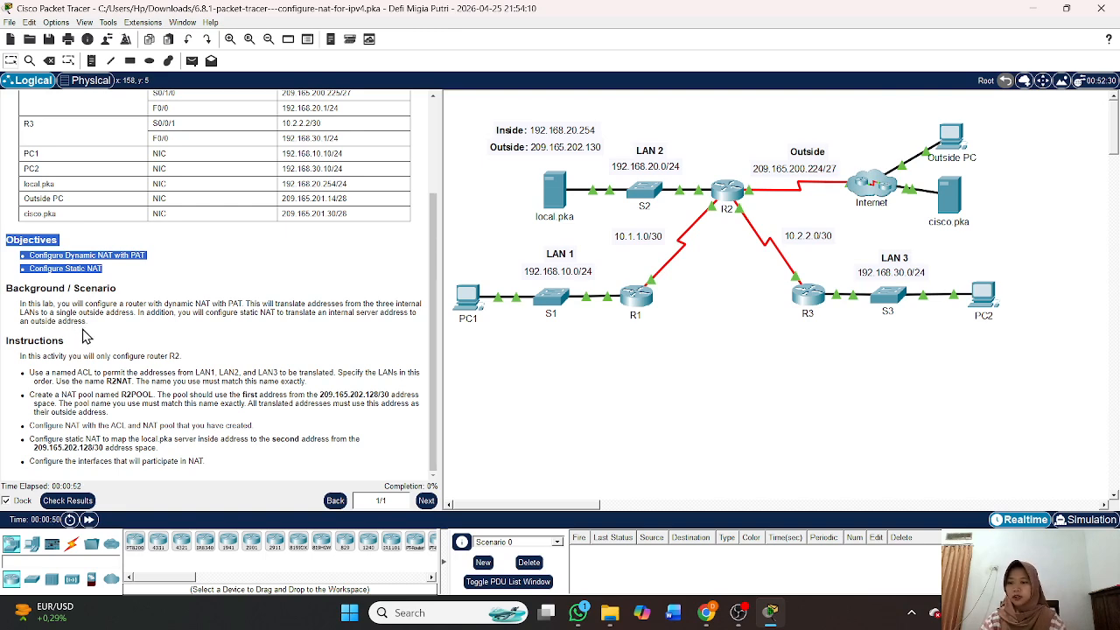
left_click_drag(88, 321, 19, 311)
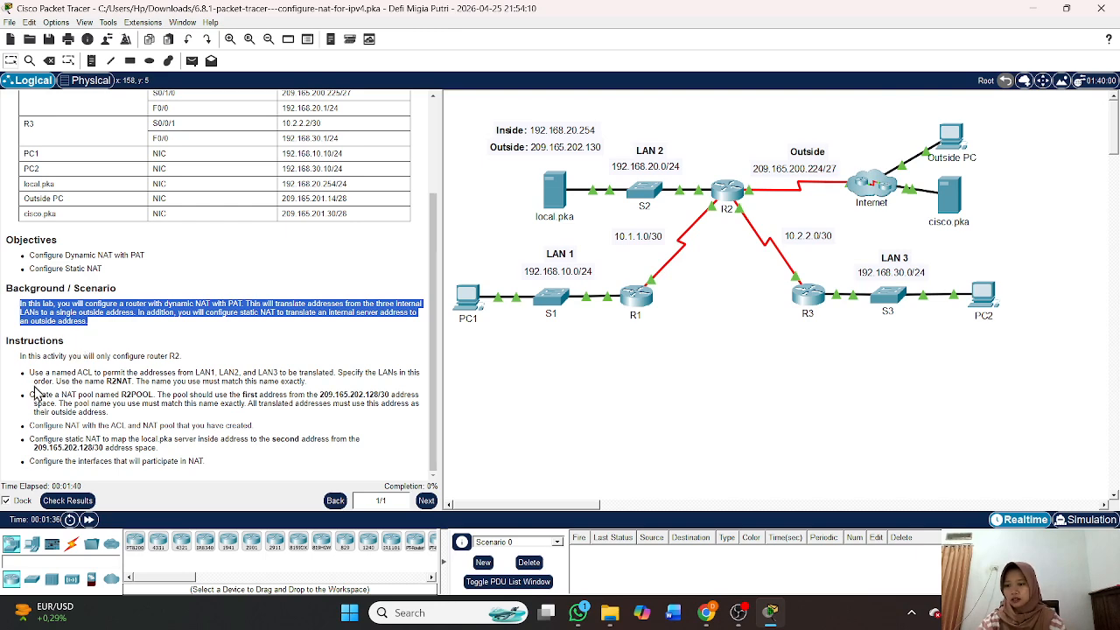
left_click_drag(19, 359, 209, 368)
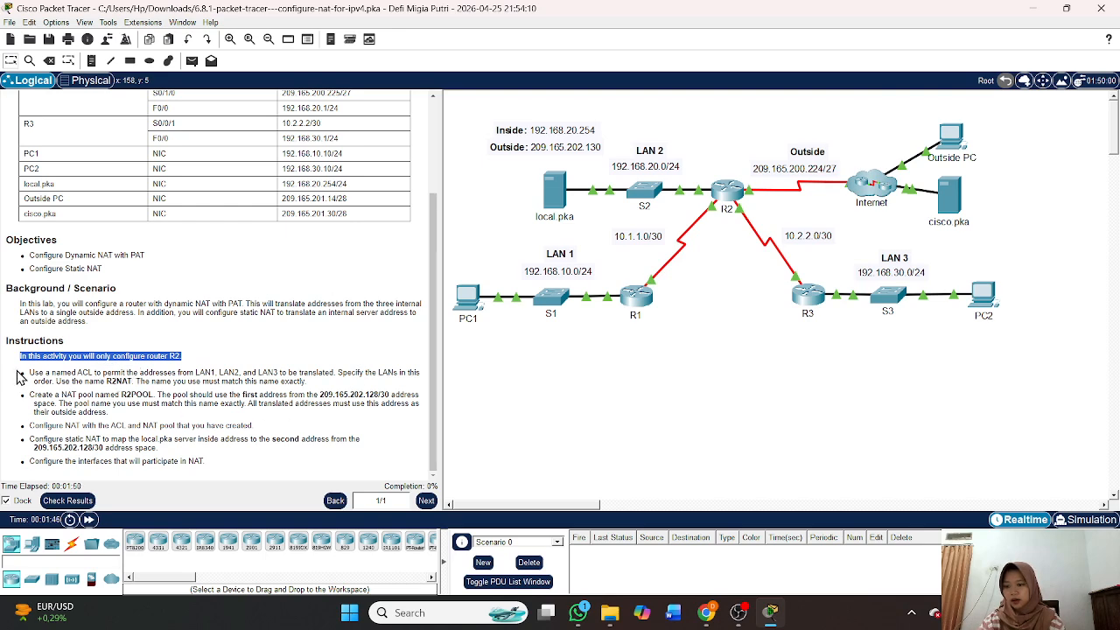
left_click_drag(18, 376, 315, 390)
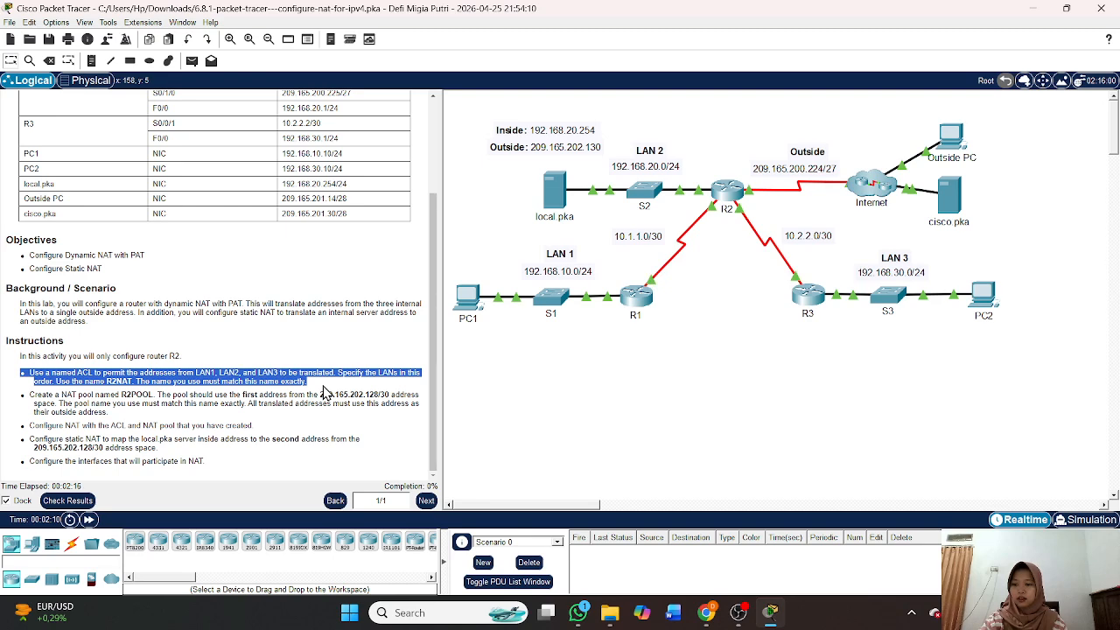
left_click(724, 194)
Show R2's CLI and position its console window beside the instructions pane.
left_click(377, 39)
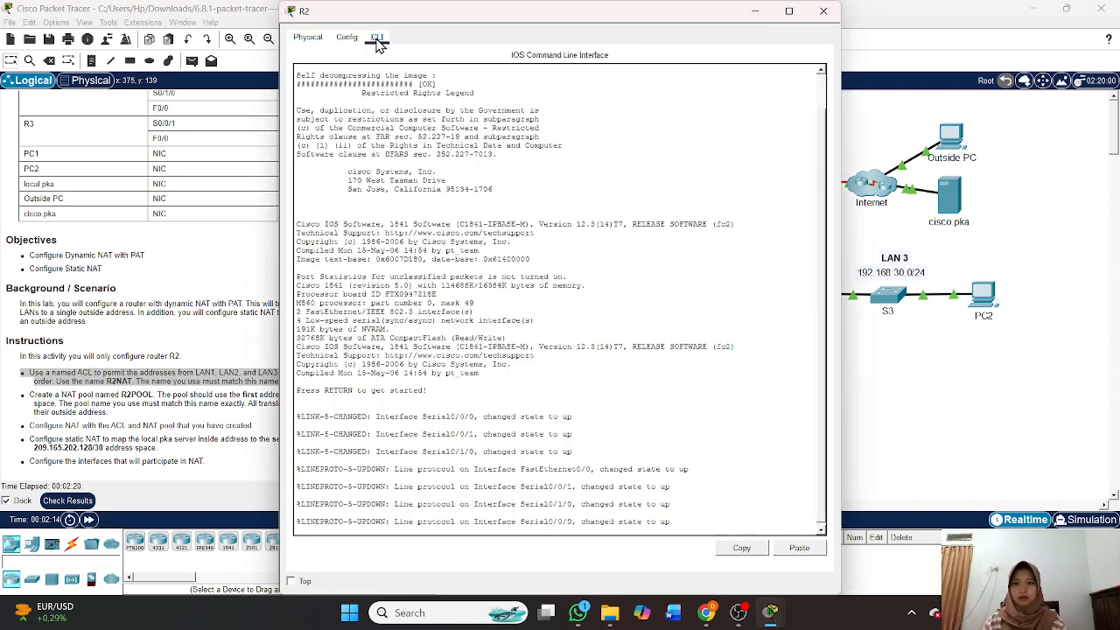
left_click_drag(412, 5, 557, 5)
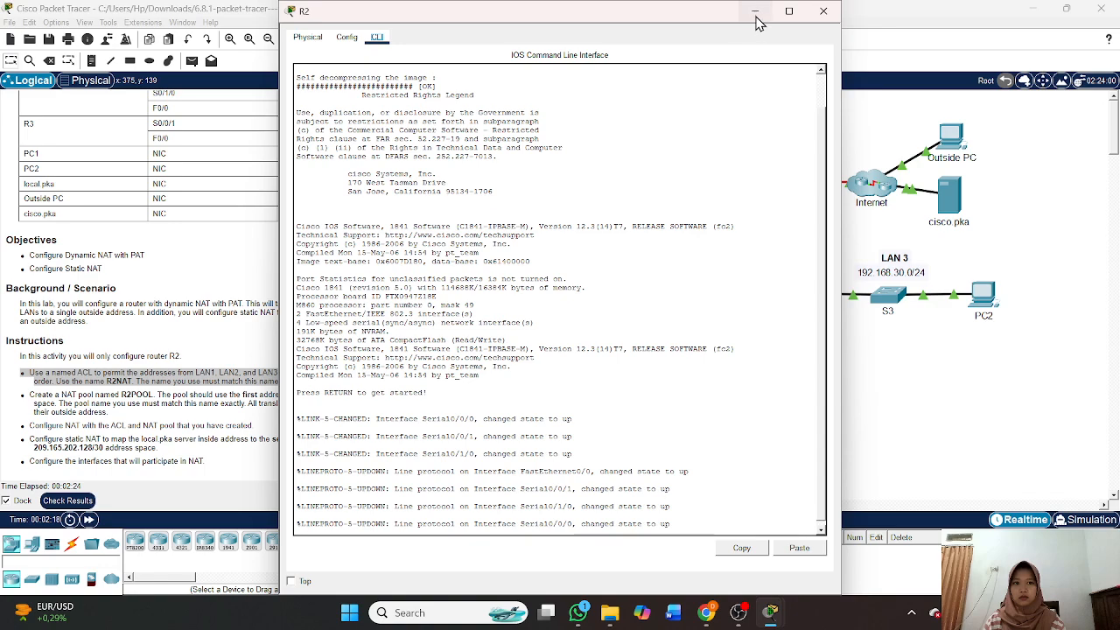
left_click(754, 12)
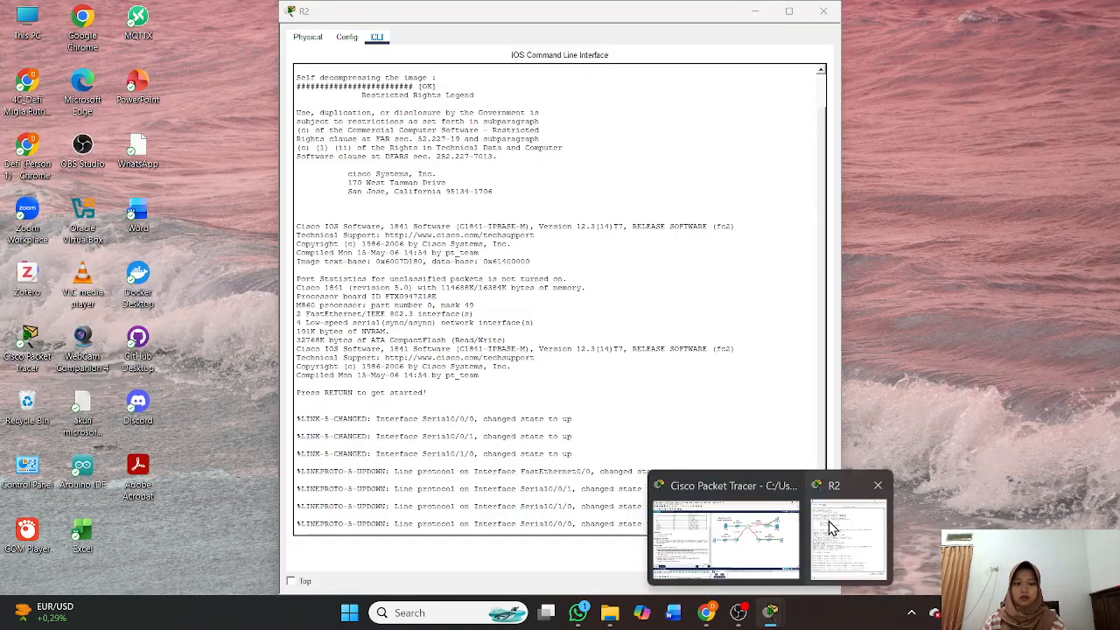
left_click(845, 535)
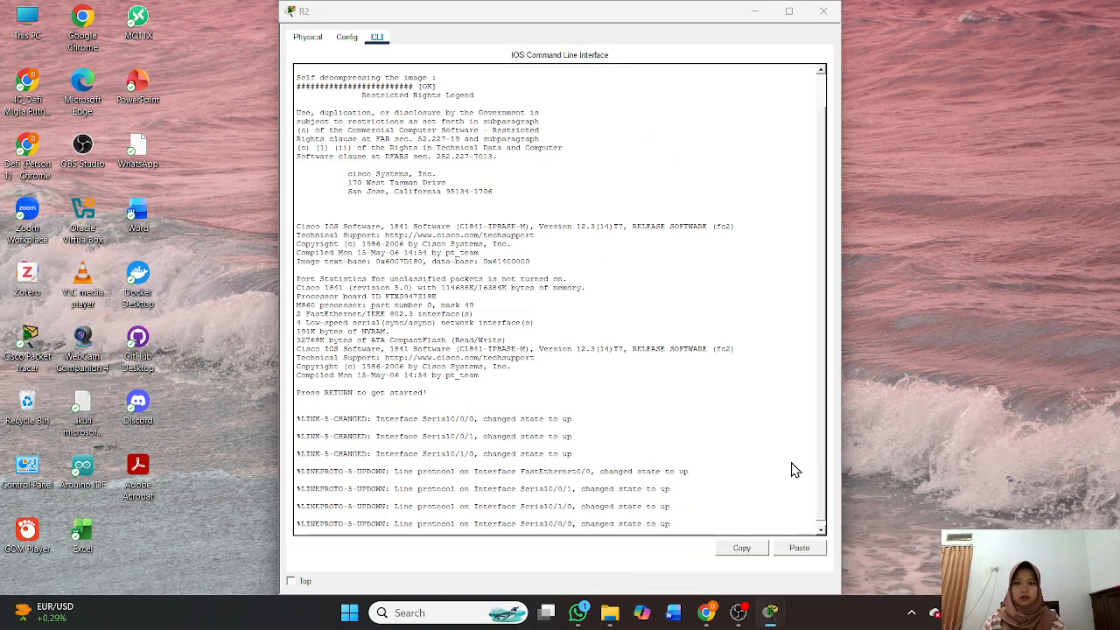
left_click_drag(569, 20, 827, 41)
scroll(219, 306, "up", 5)
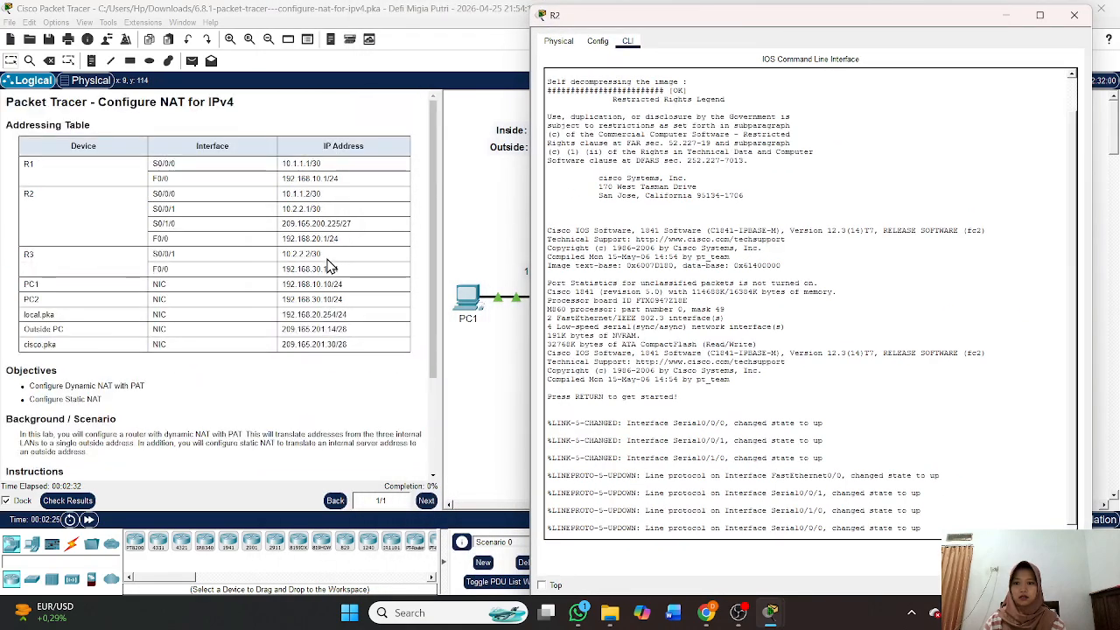
Enter global configuration on R2 and create the standard named access list R2NAT.
left_click(606, 535)
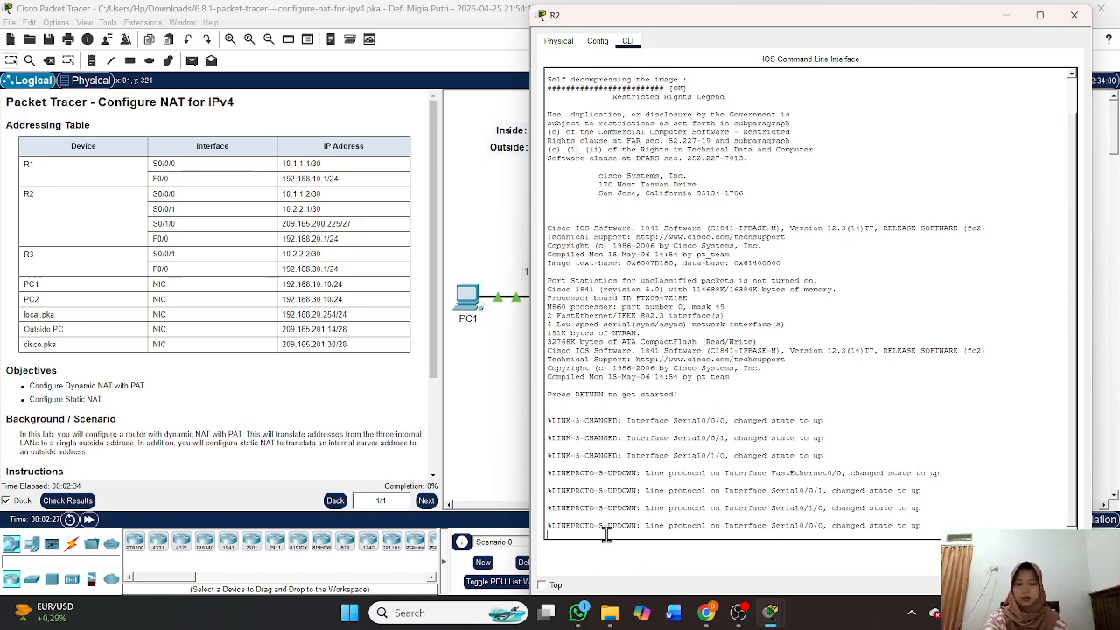
key("Return")
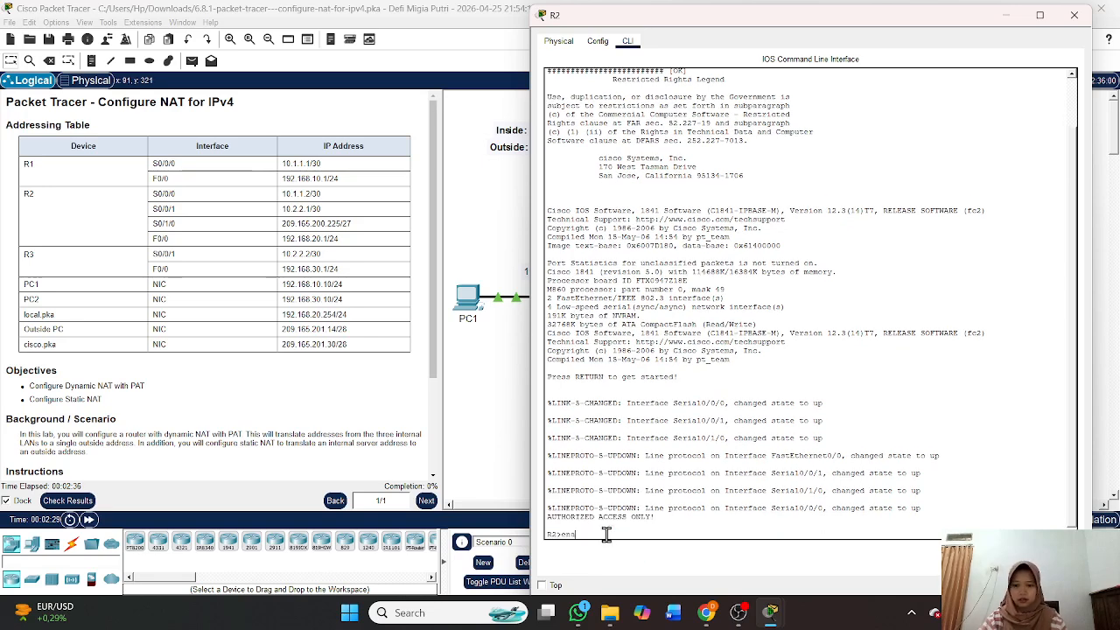
type("ena")
key("Return")
type("con")
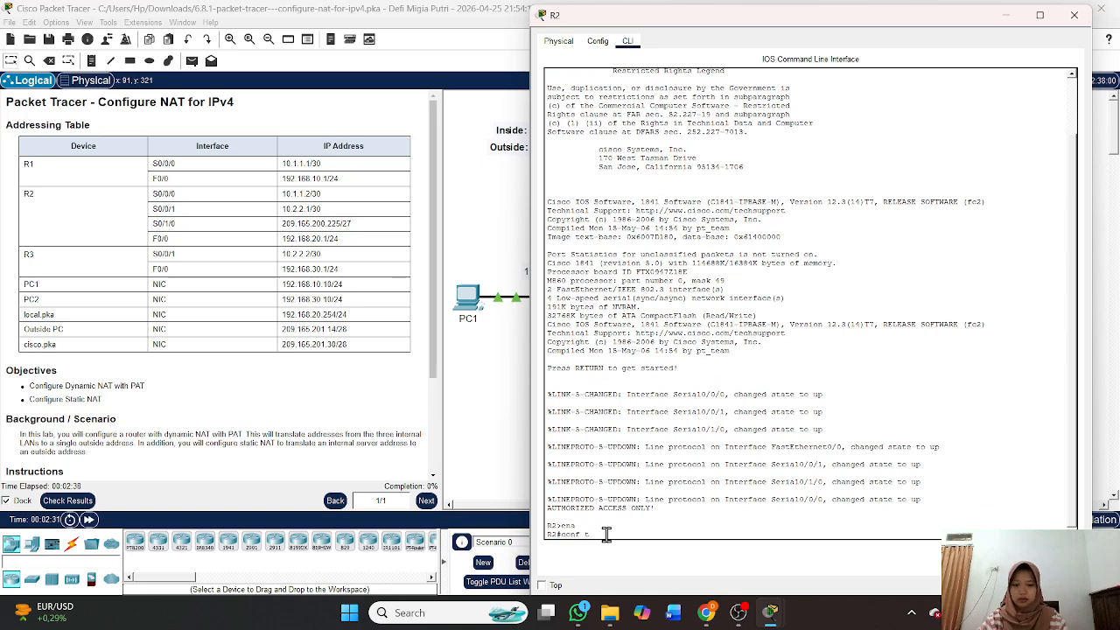
type("f t")
key("Return")
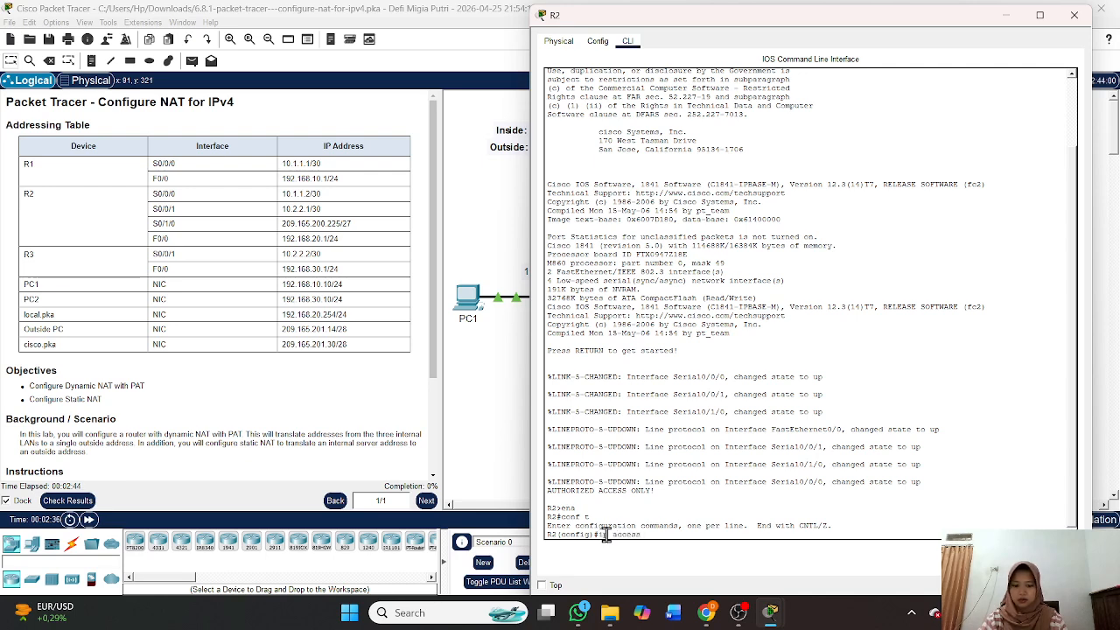
type("ist")
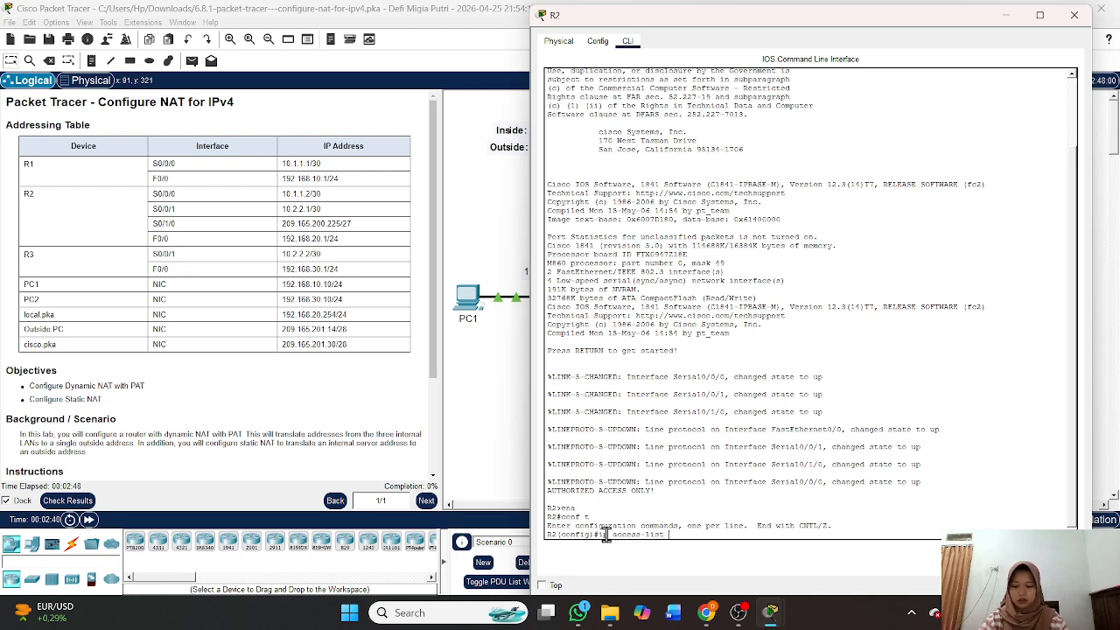
type(" st")
key("Tab")
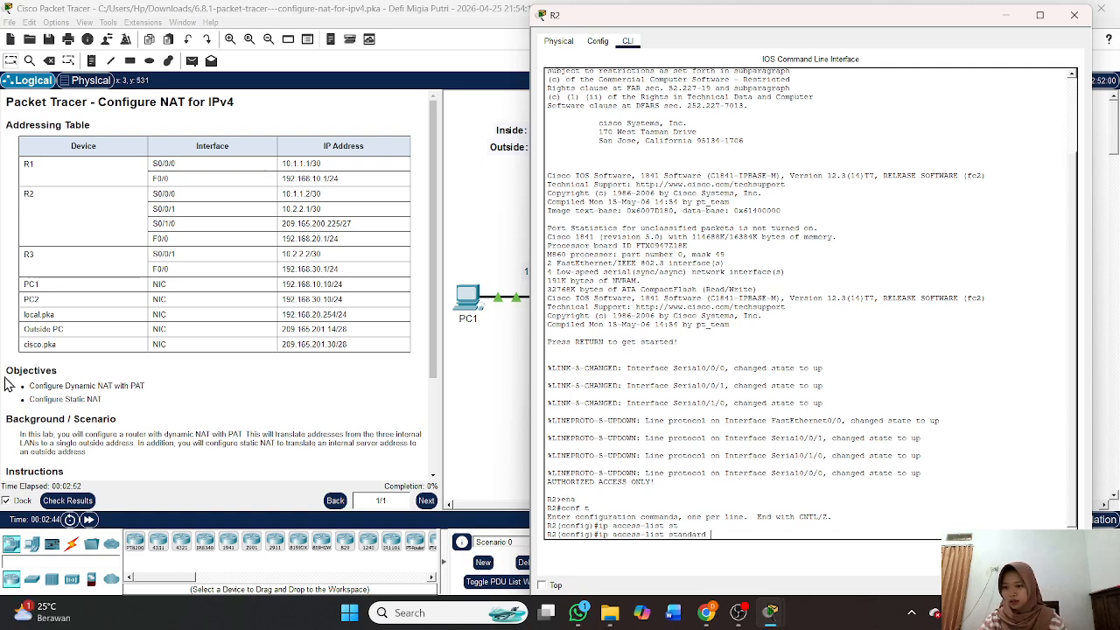
scroll(8, 383, "down", 3)
scroll(8, 383, "up", 3)
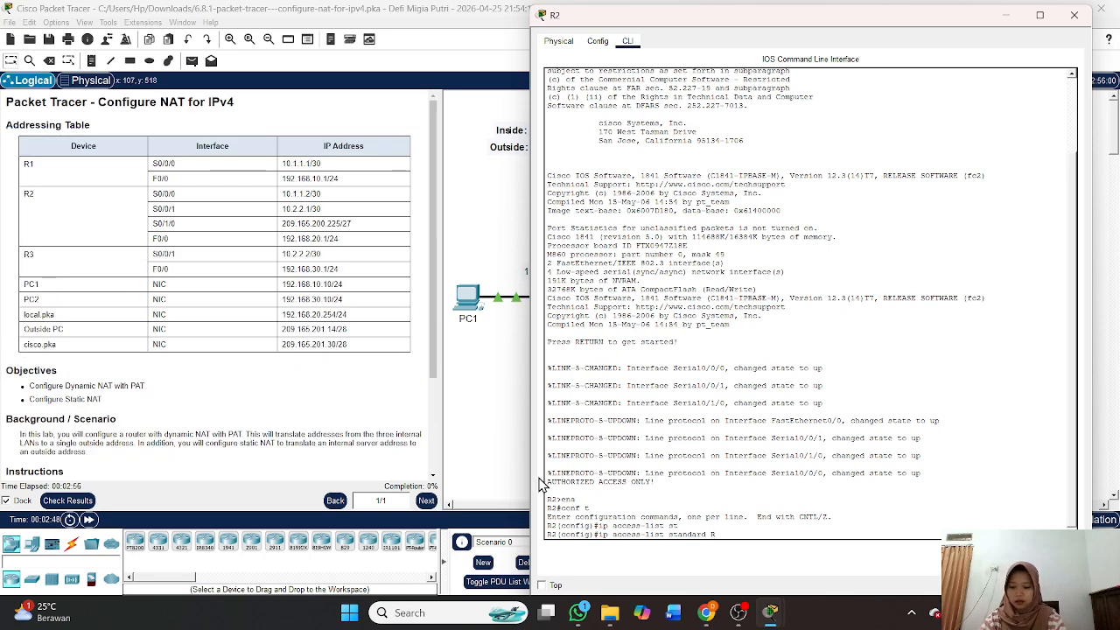
type("R2NAT")
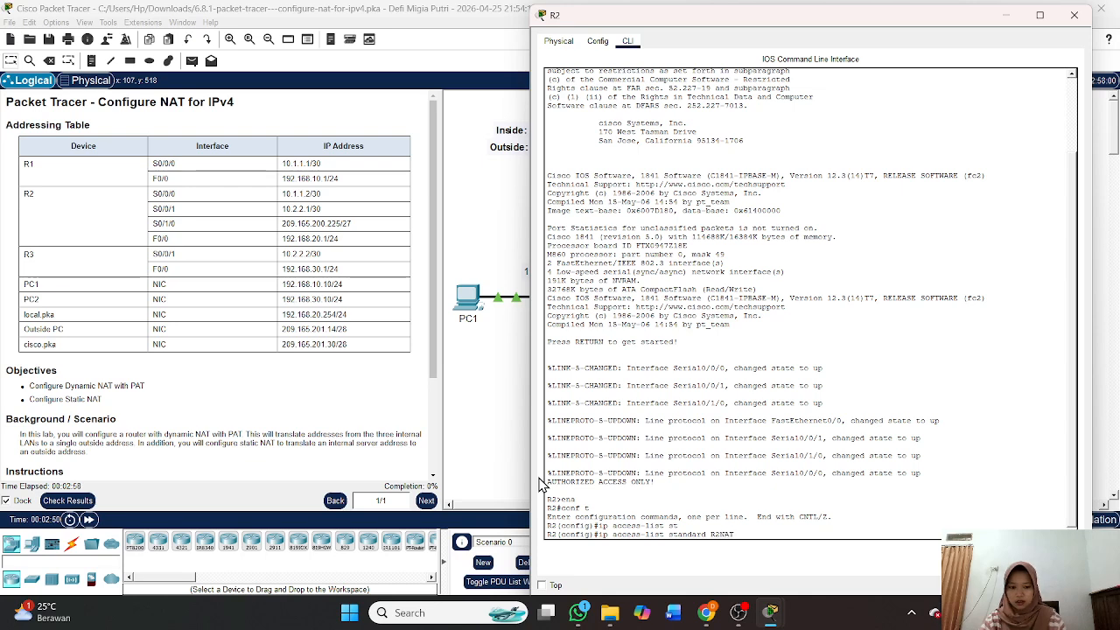
key("Return")
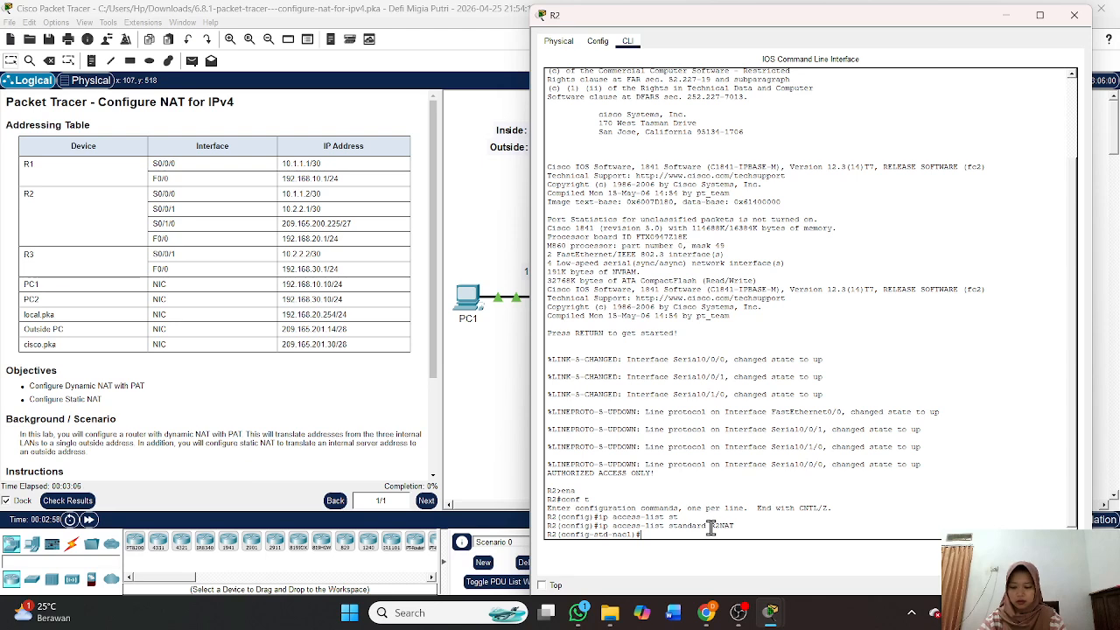
Add permit rules for 192.168.10.0, 192.168.20.0 and 192.168.30.0 with wildcard 0.0.0.255.
type("permit ")
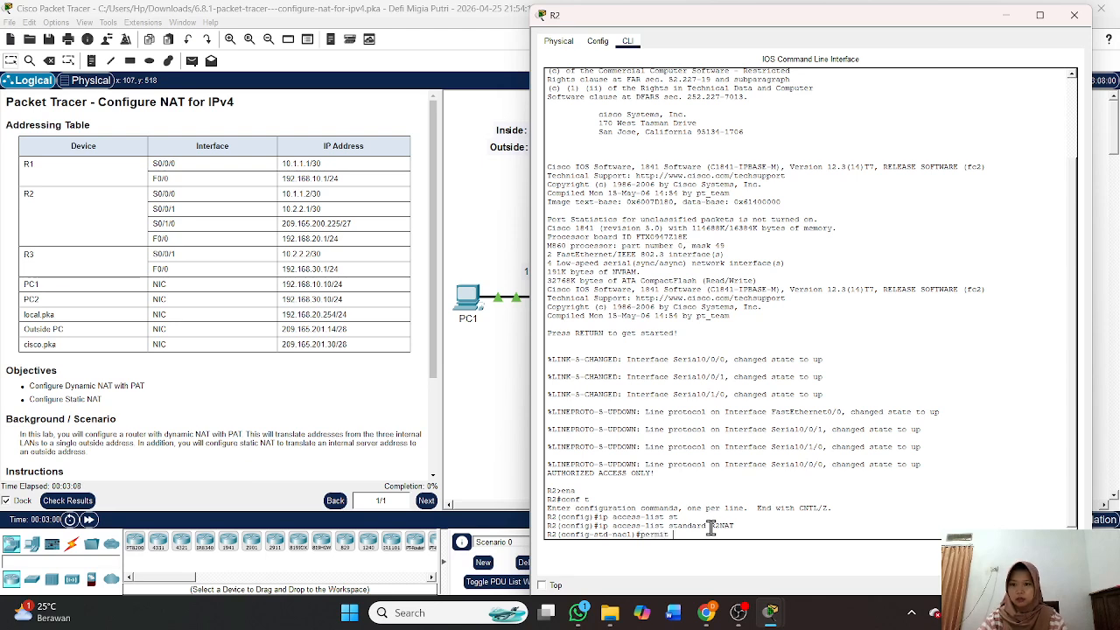
type("192.168.")
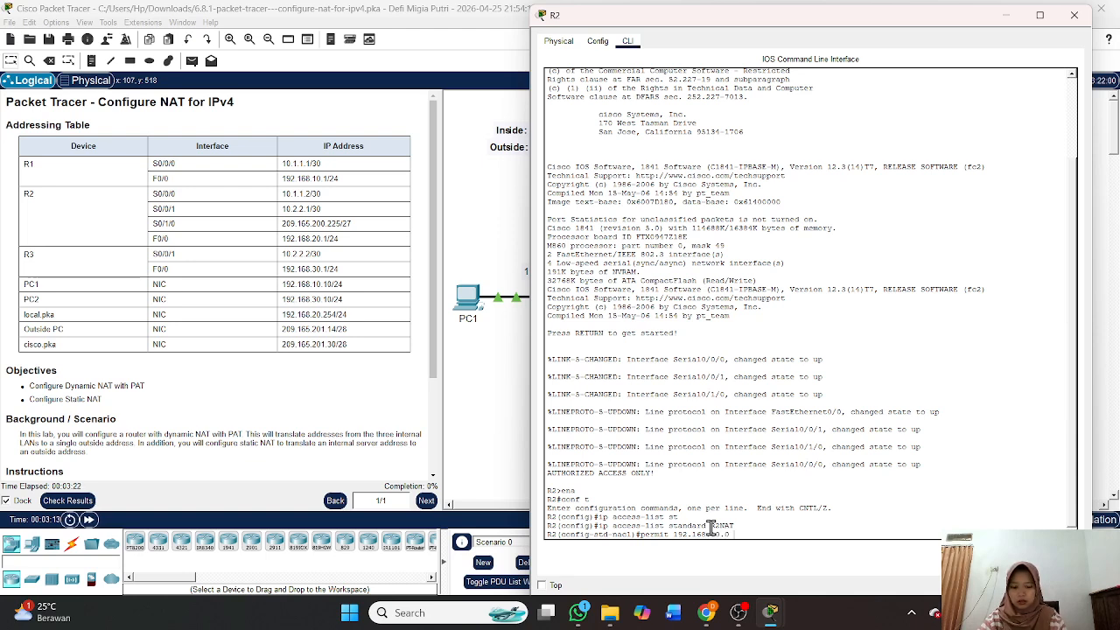
type("0.0.0.255")
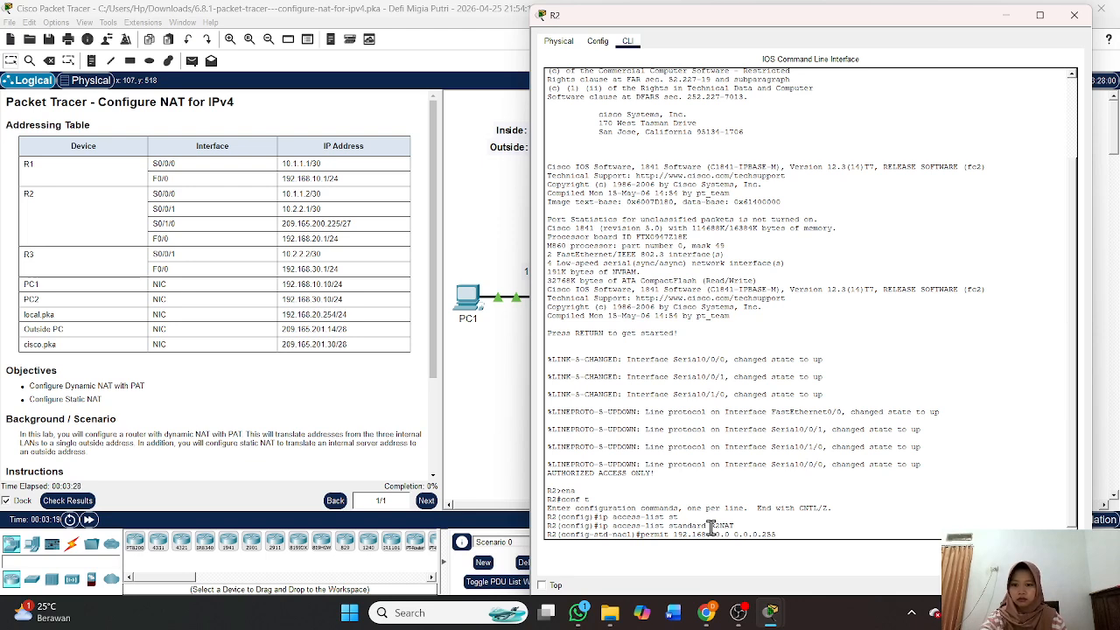
key("Return")
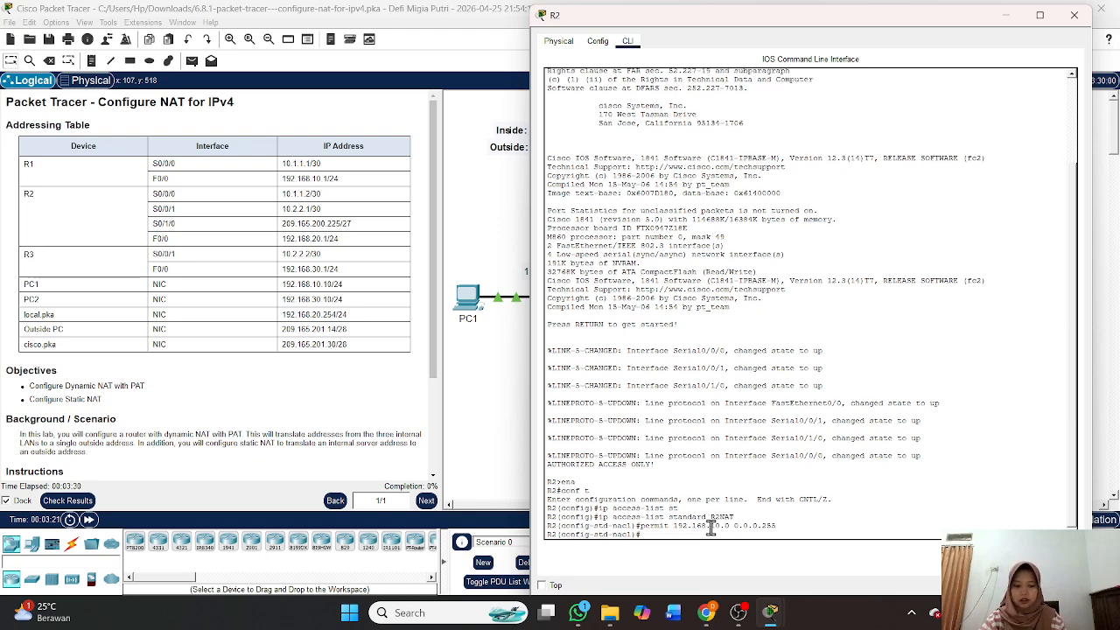
key("Up")
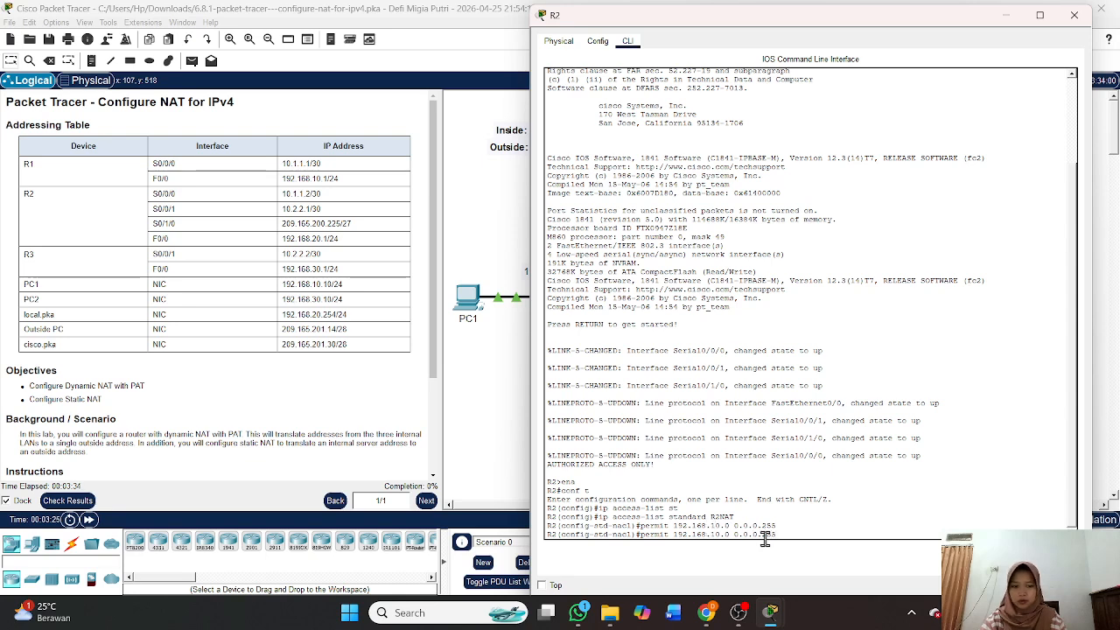
key("Left")
key("Left")
key("Left")
key("Left")
key("Left")
key("Left")
key("Left")
key("Left")
key("Left")
key("BackSpace")
type("2")
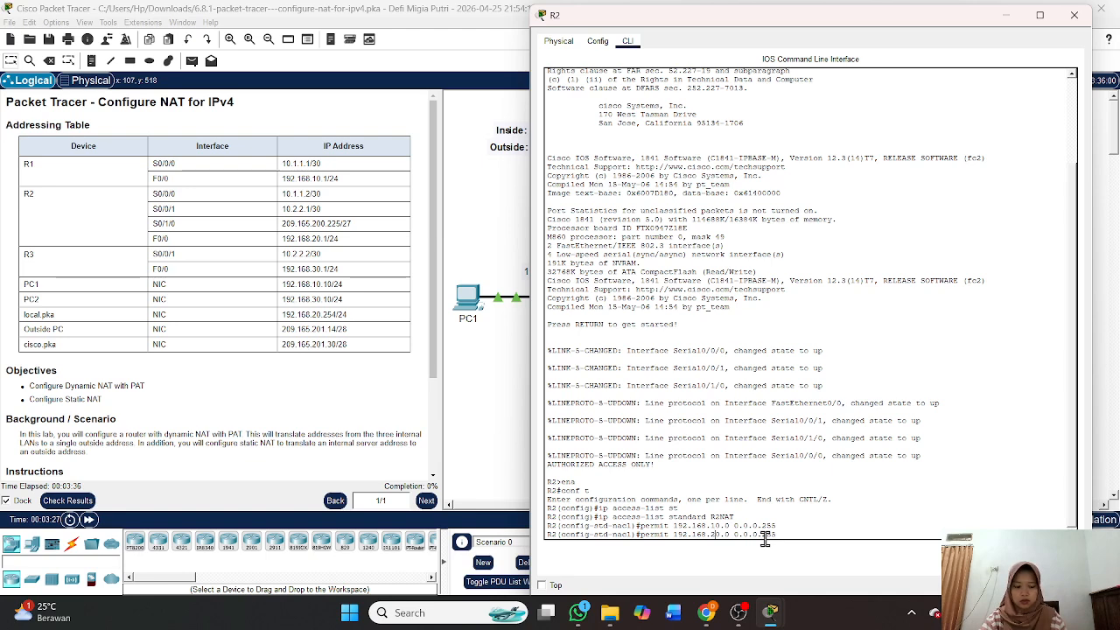
key("Return")
key("Up")
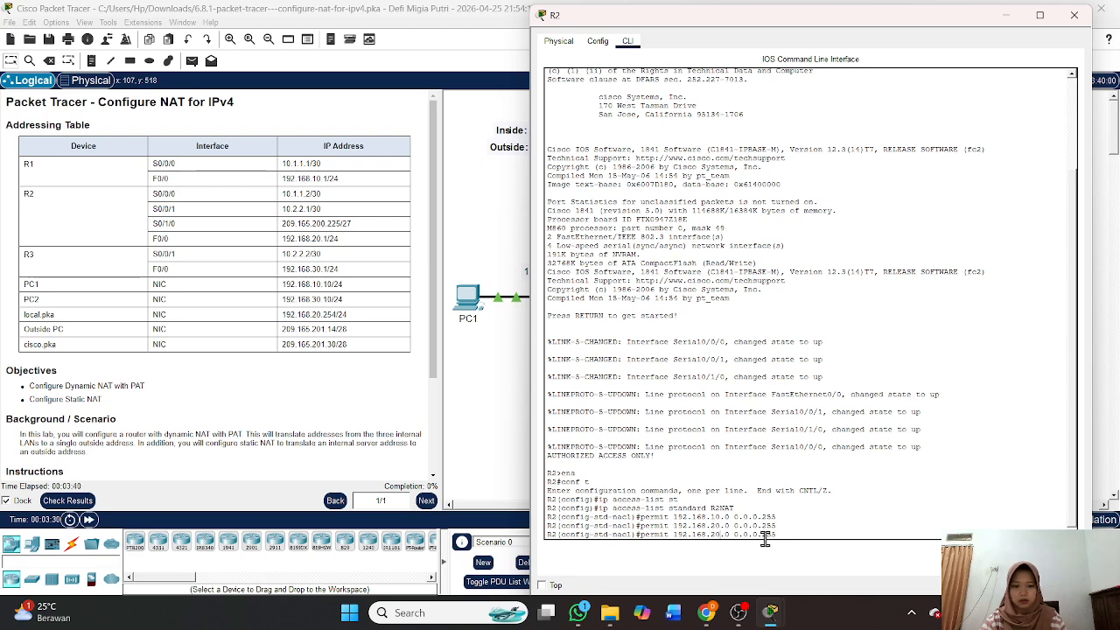
key("BackSpace")
type("3")
key("Return")
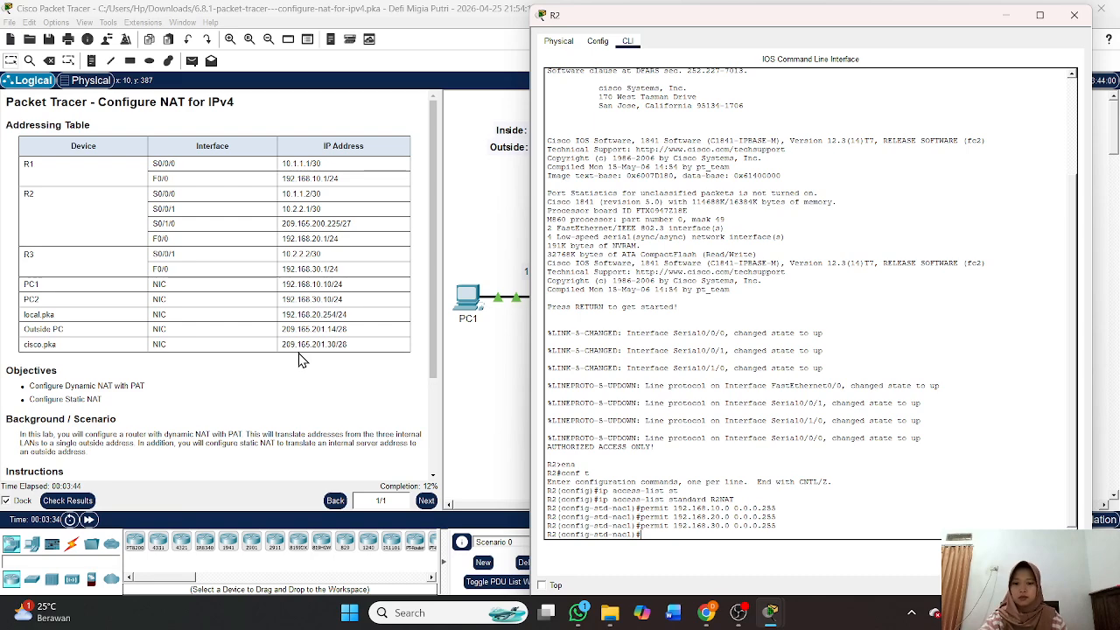
scroll(302, 359, "down", 3)
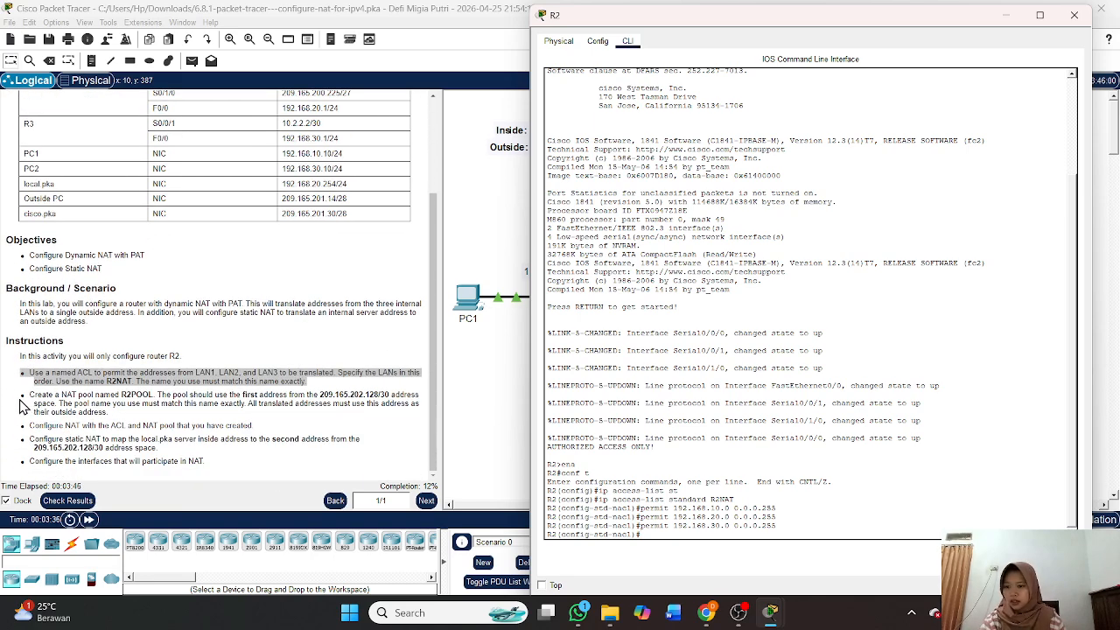
Return to R2's console and exit the R2NAT ACL back to global configuration mode.
left_click_drag(114, 415, 23, 401)
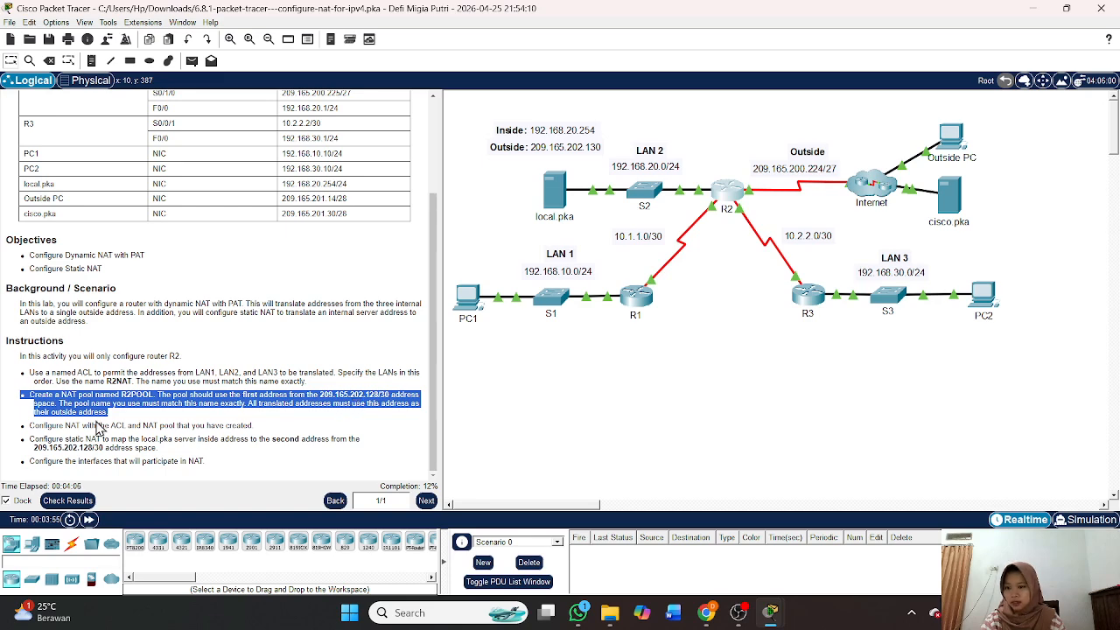
scroll(337, 432, "up", 5)
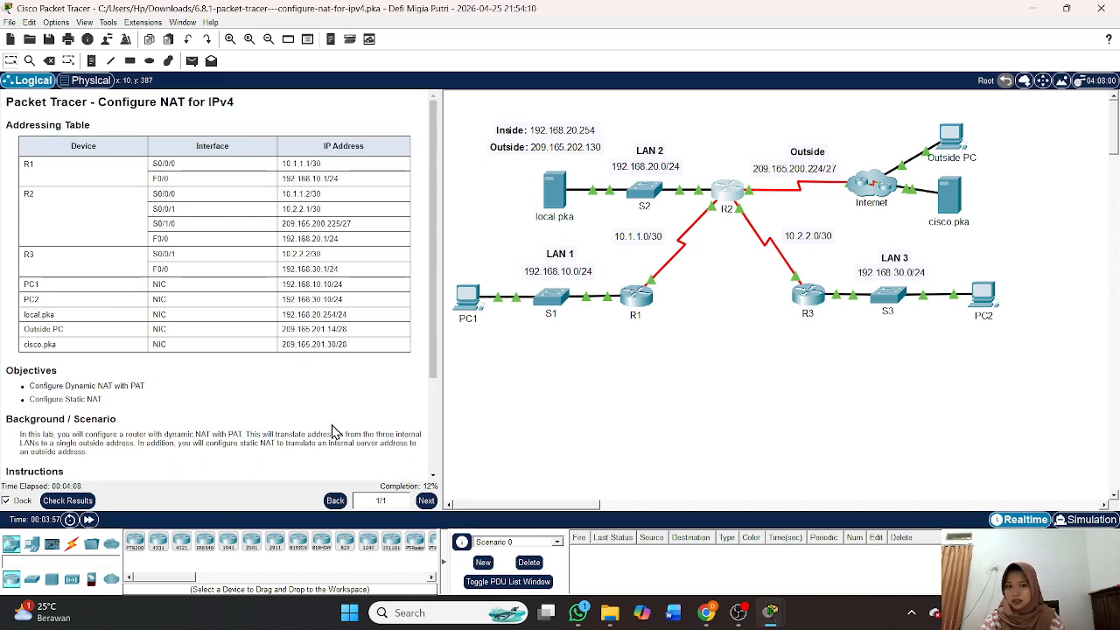
mouse_move(770, 613)
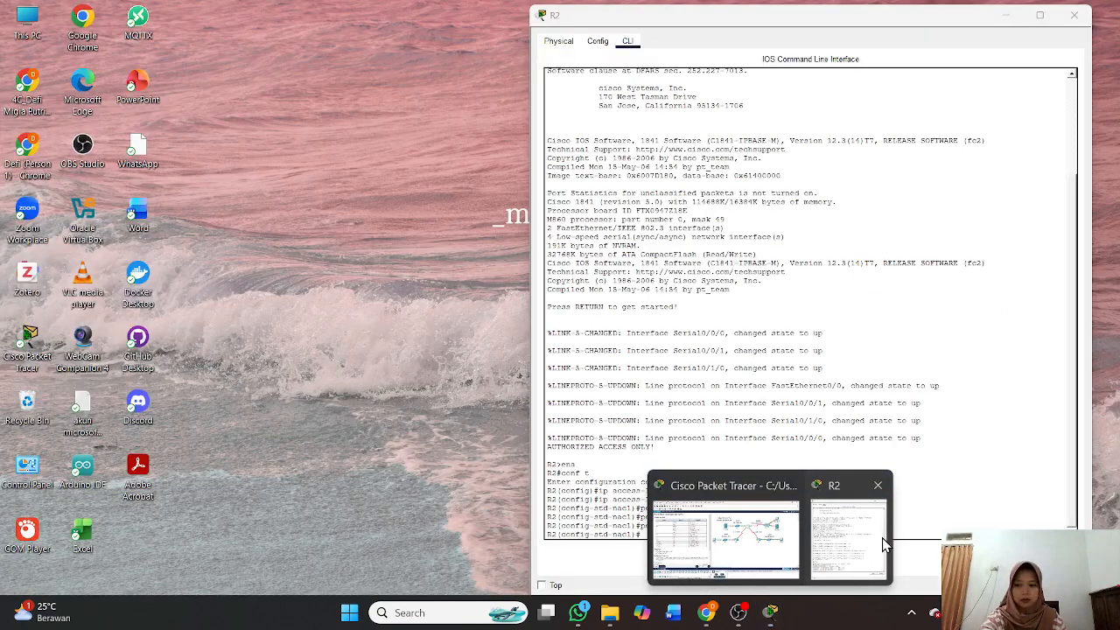
left_click(884, 544)
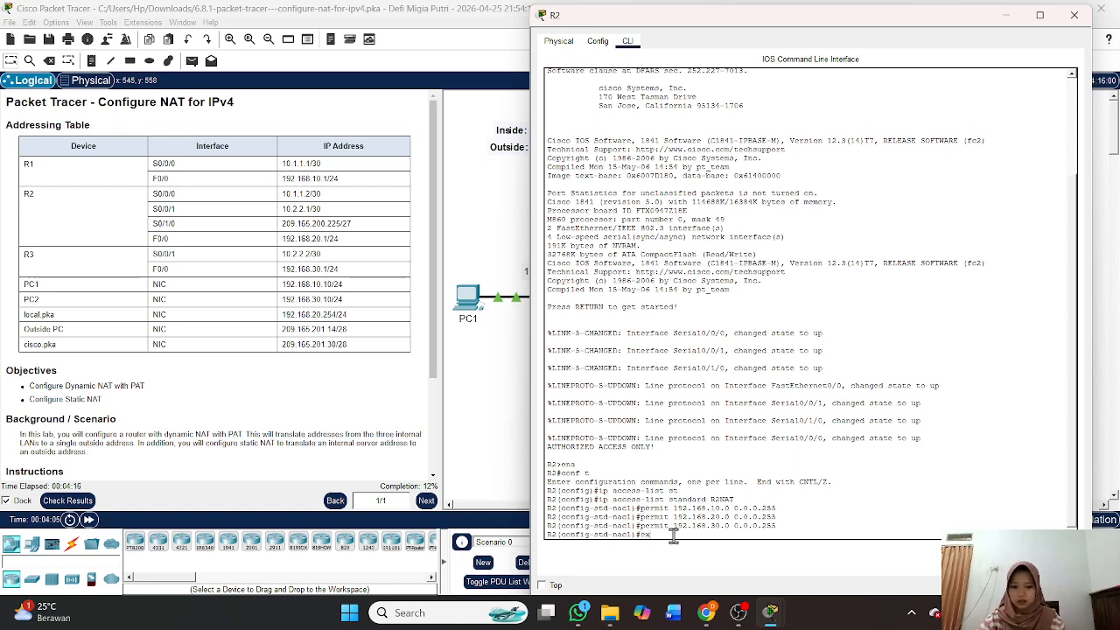
type("ex")
key("Return")
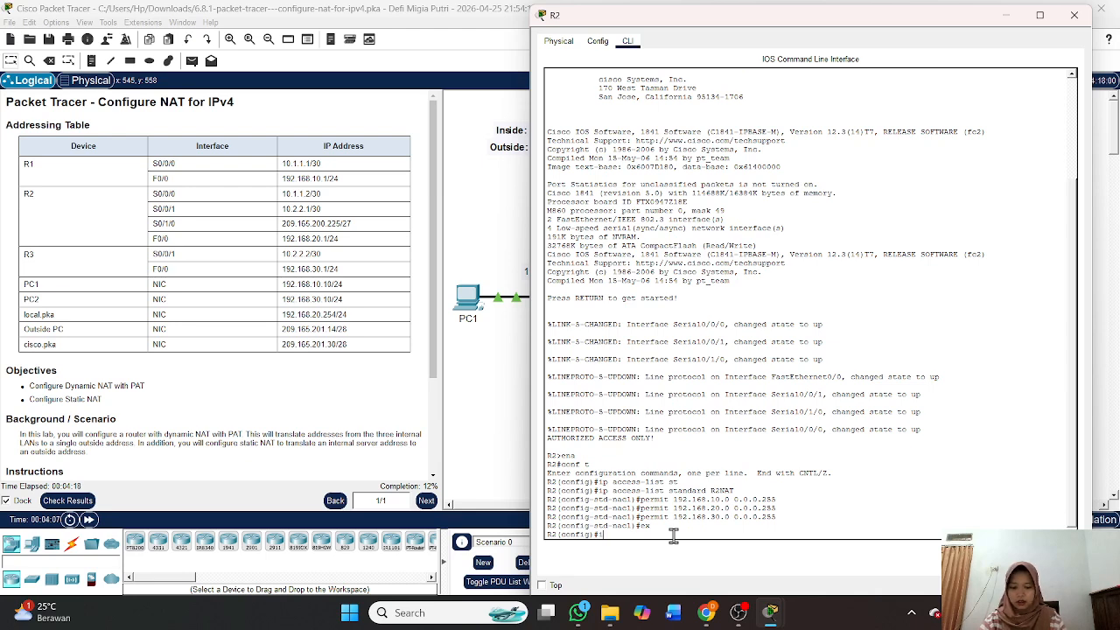
Define NAT pool R2POOL from 209.165.202.129 to 209.165.202.129, netmask 255.255.255.252.
type("ip nat")
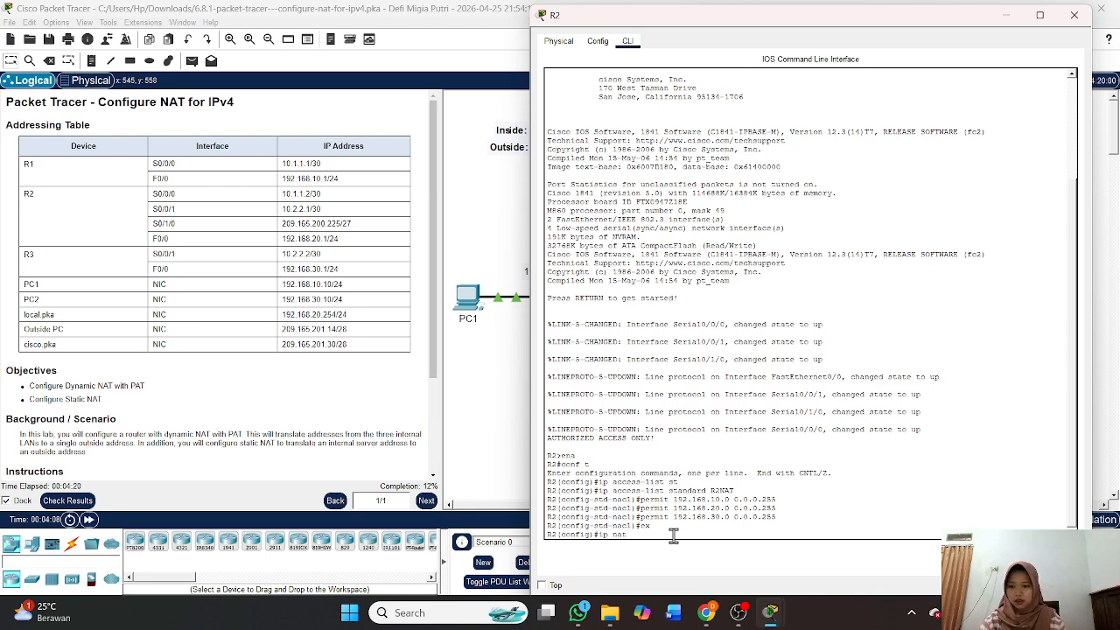
type(" pool R")
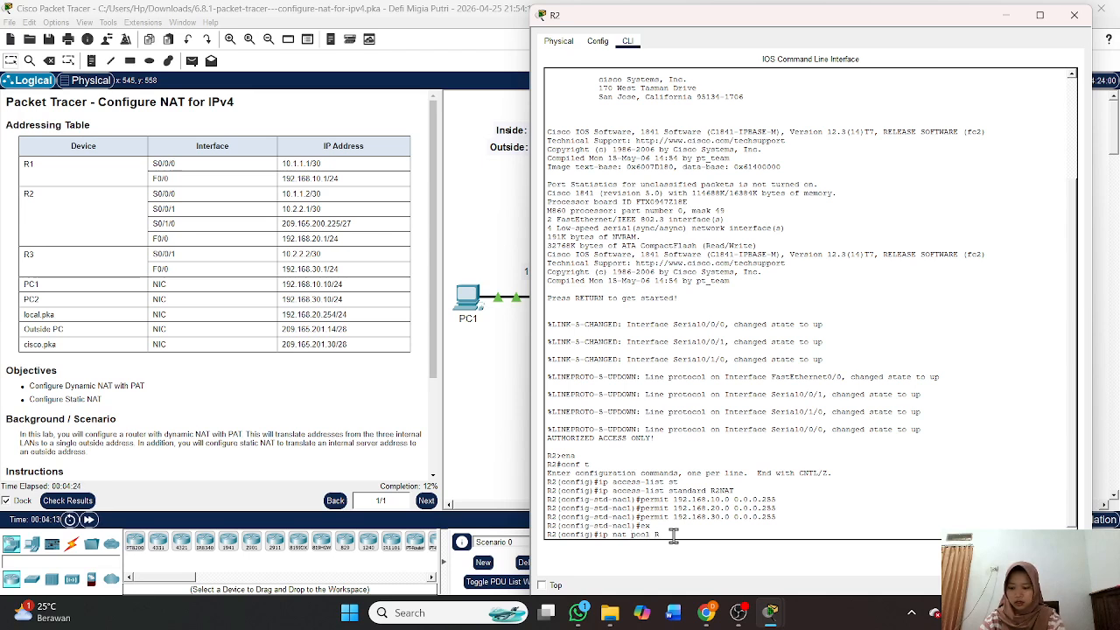
type("2NA")
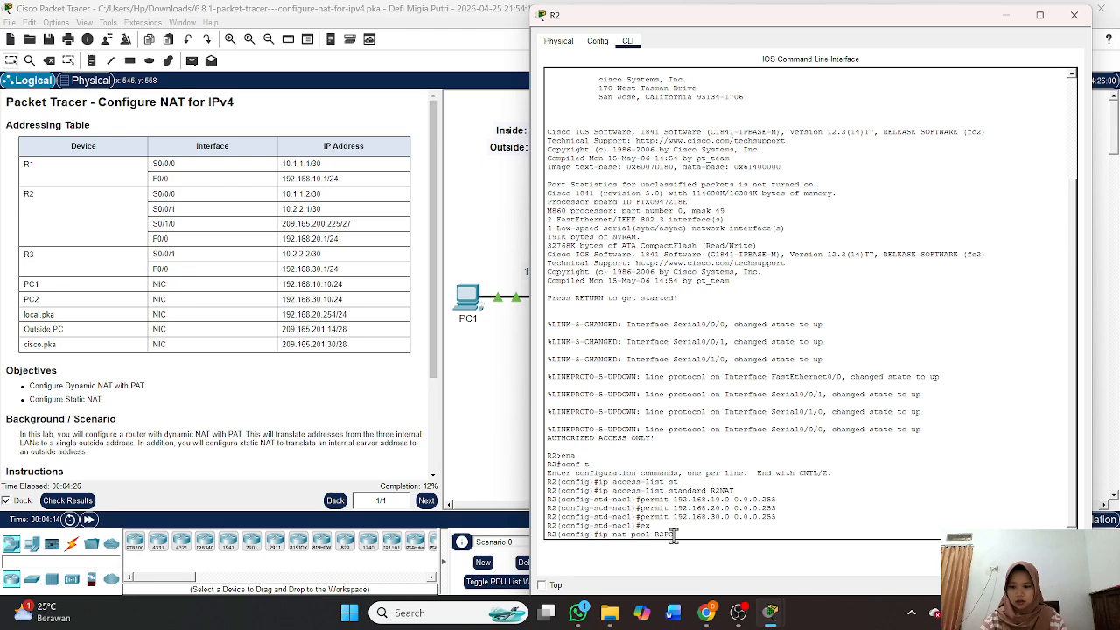
type("T")
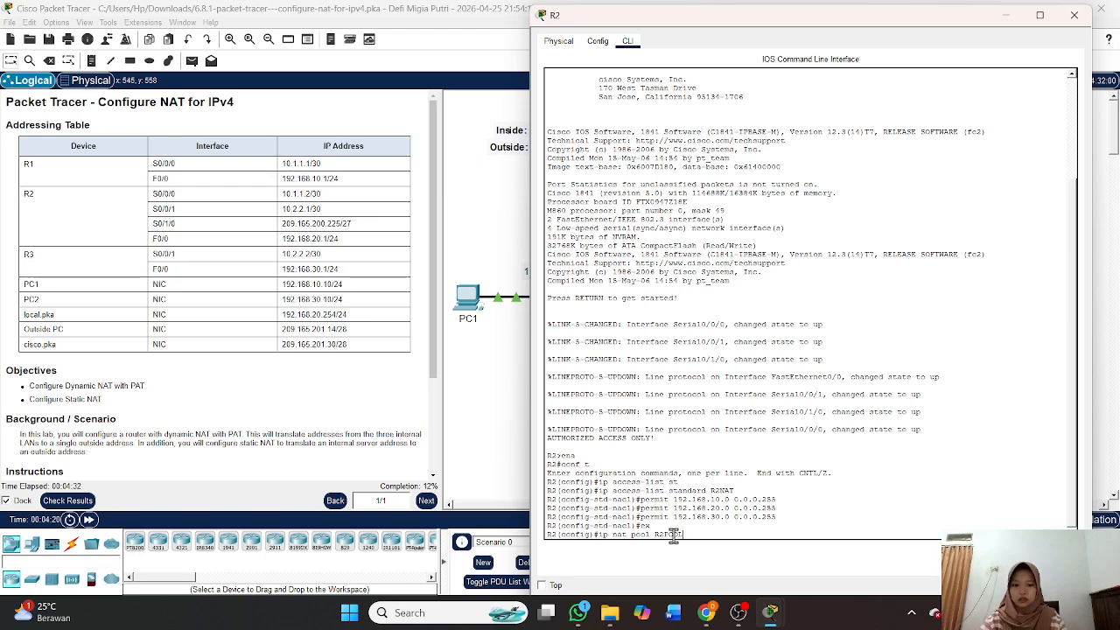
type("209")
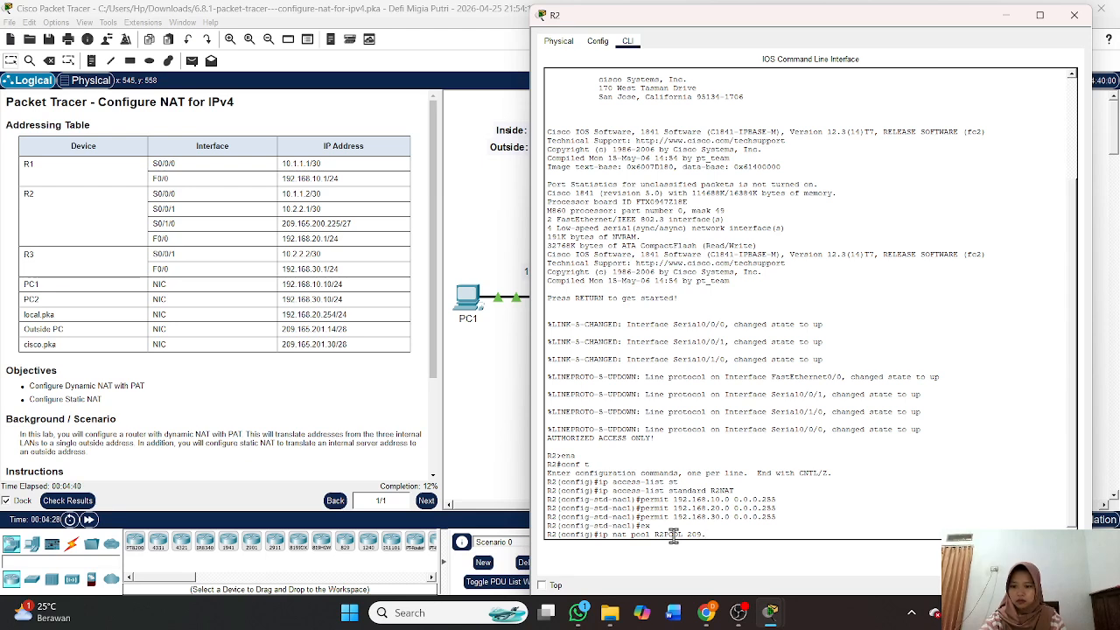
type(".165.")
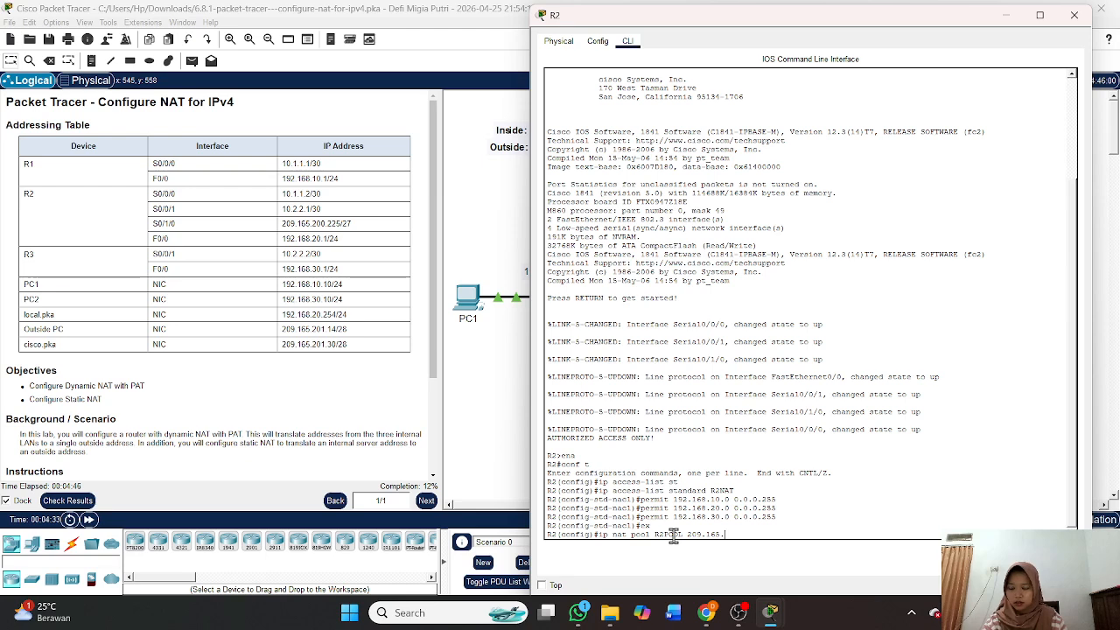
type("202.")
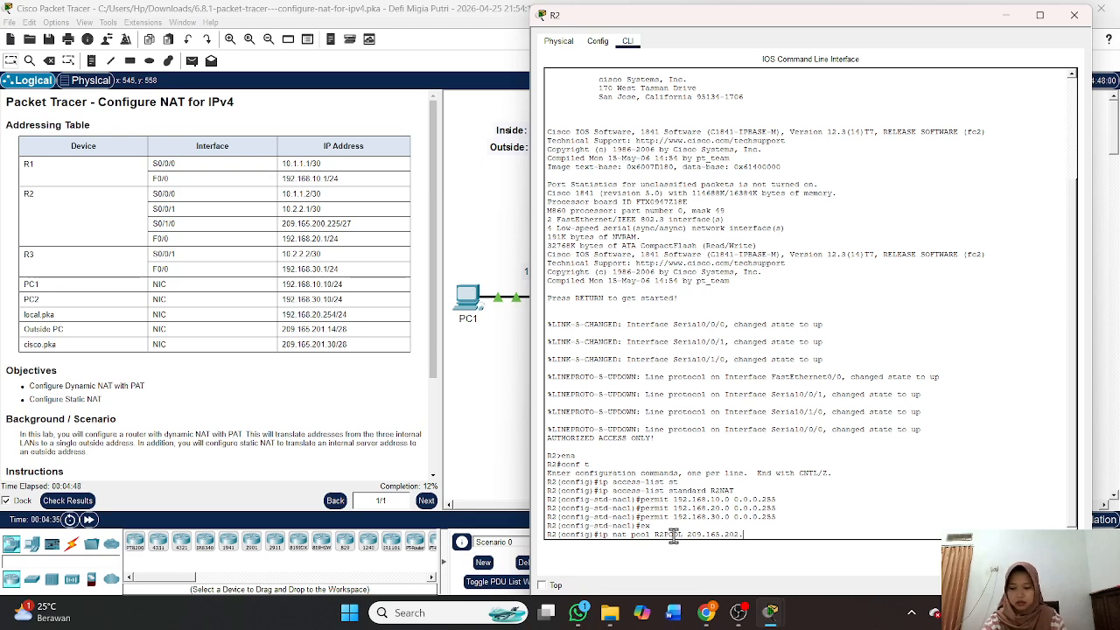
type("129")
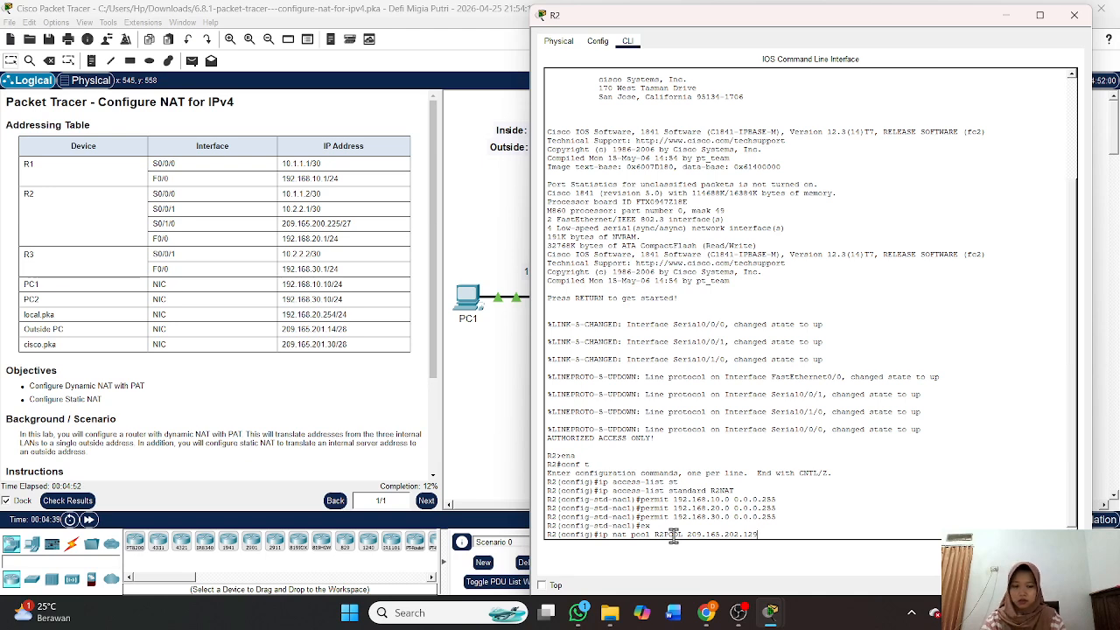
type(" 209")
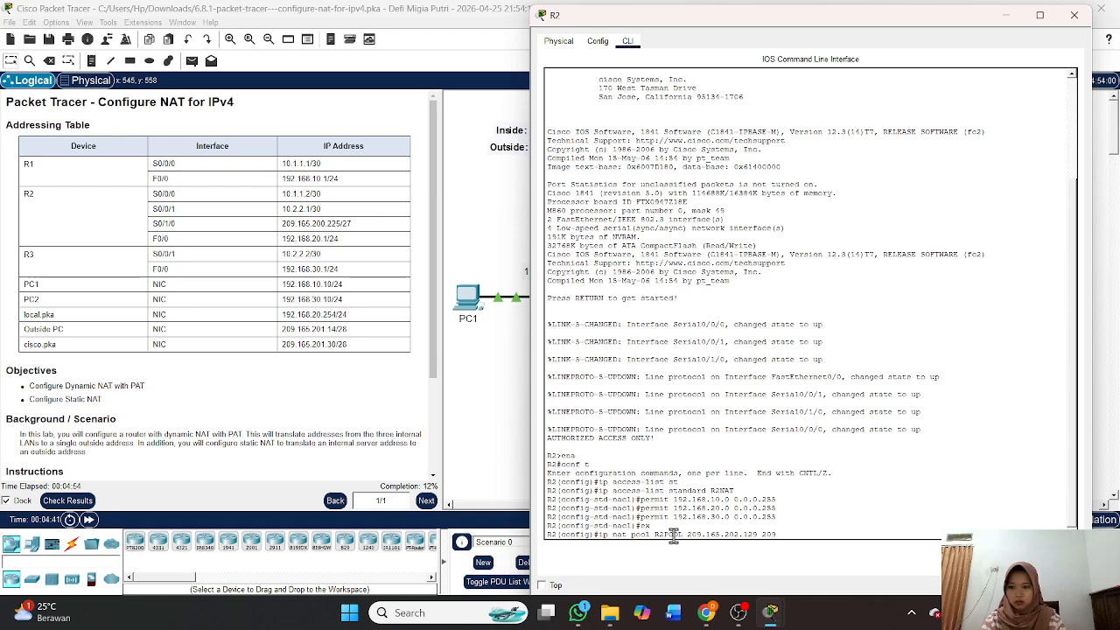
type(".165")
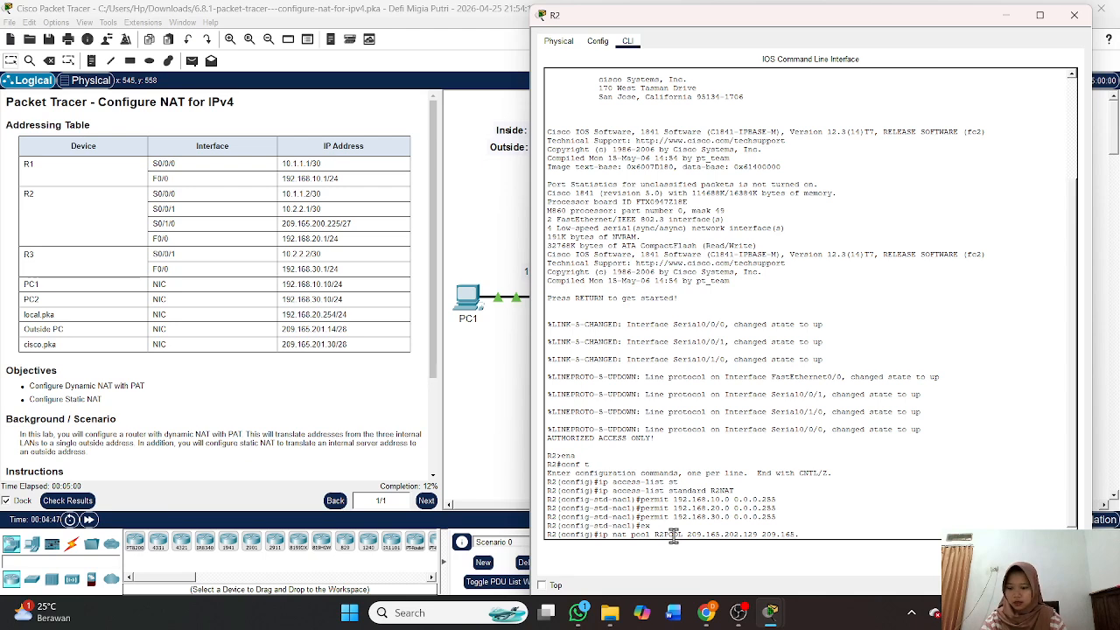
type(".202.")
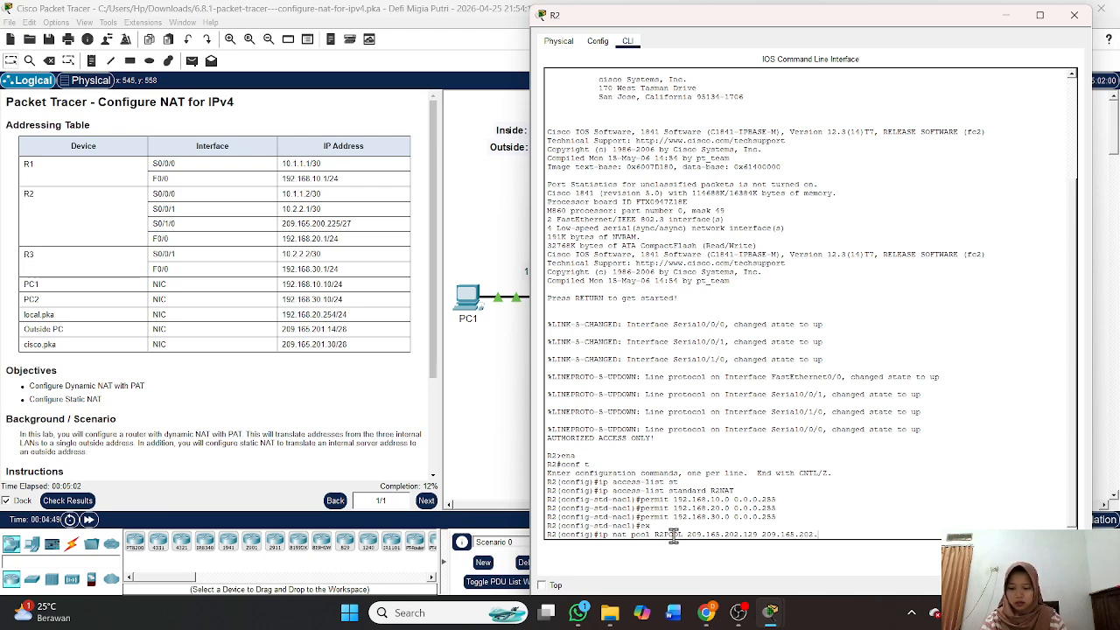
type("129")
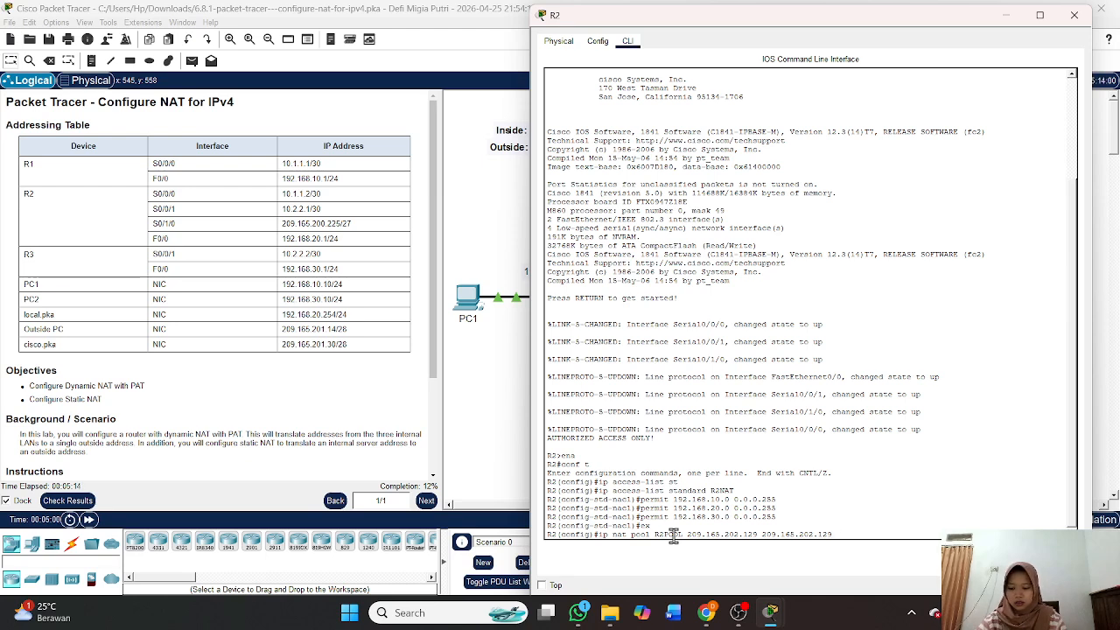
type("etmask 255")
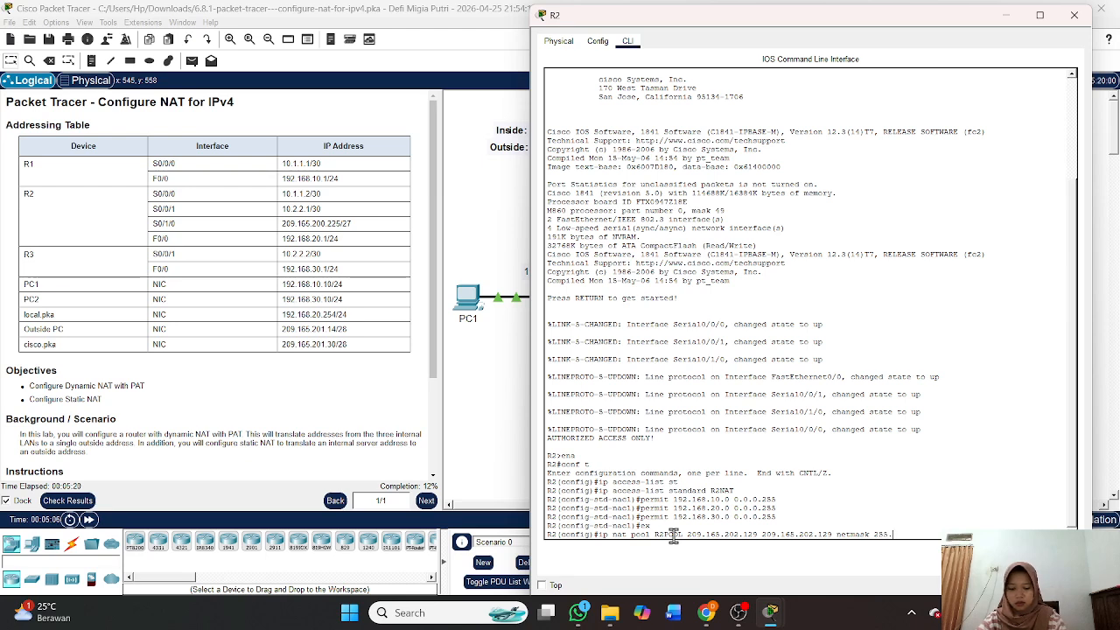
type(".255.255.2")
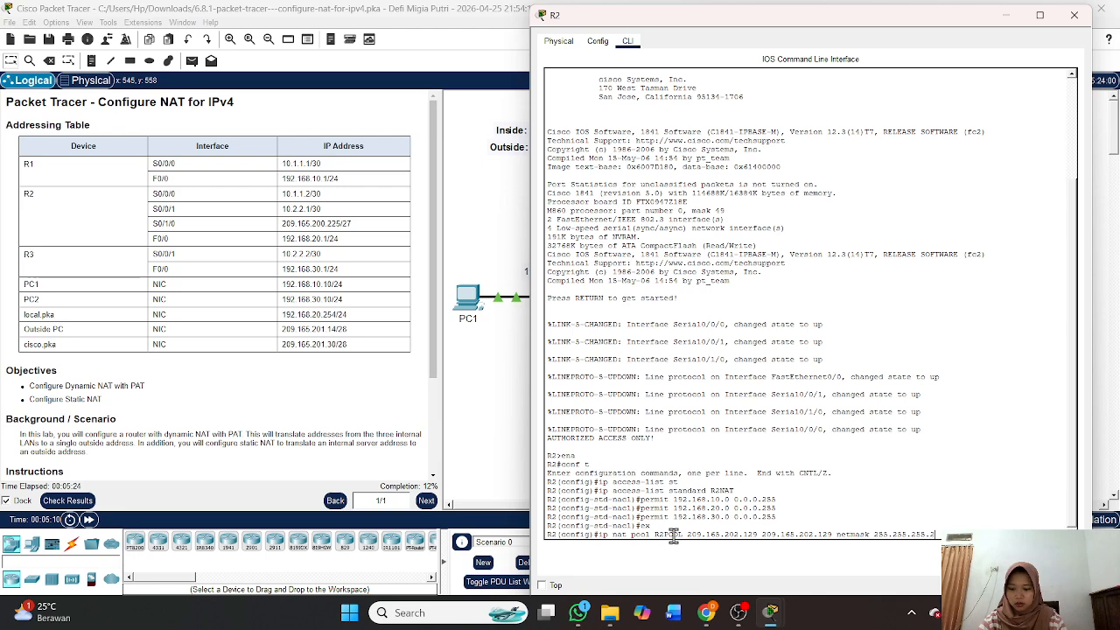
type("52")
key("Return")
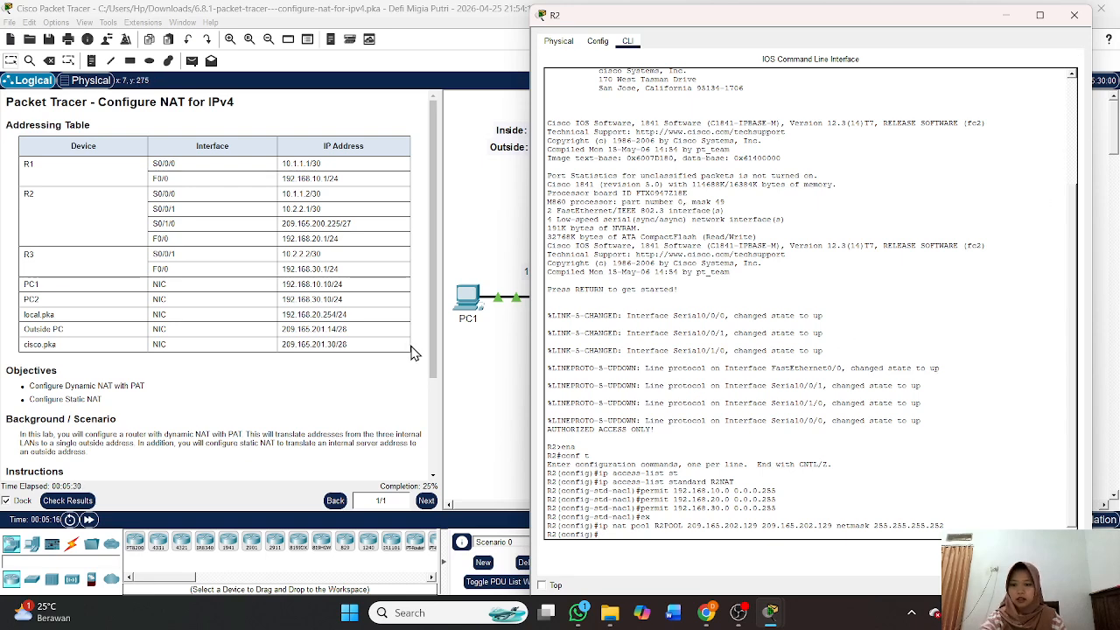
scroll(414, 353, "down", 3)
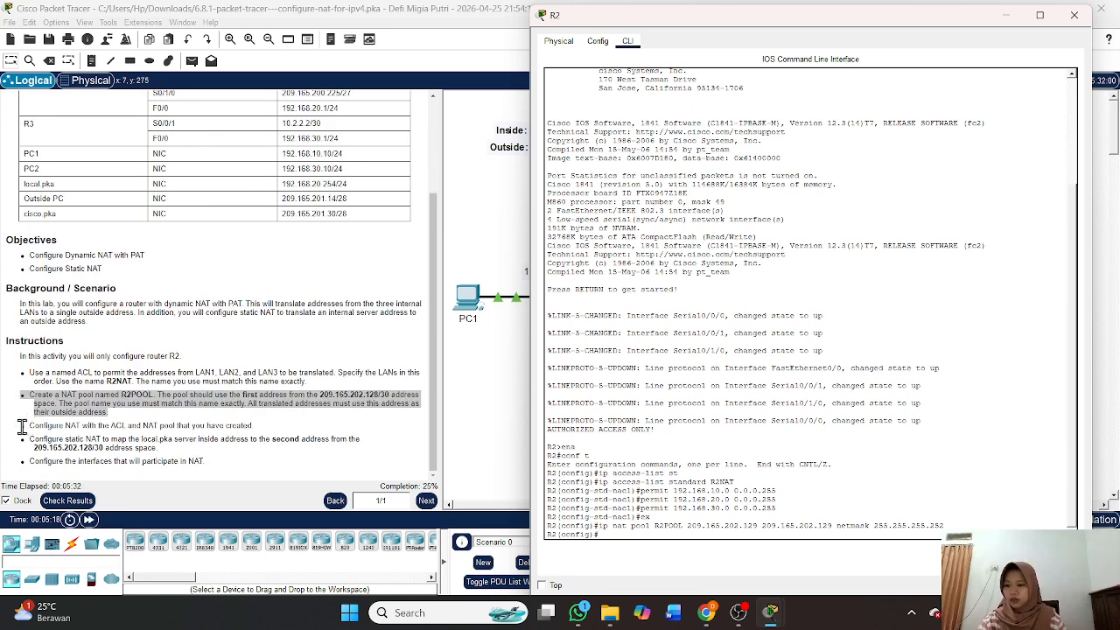
left_click_drag(25, 421, 269, 429)
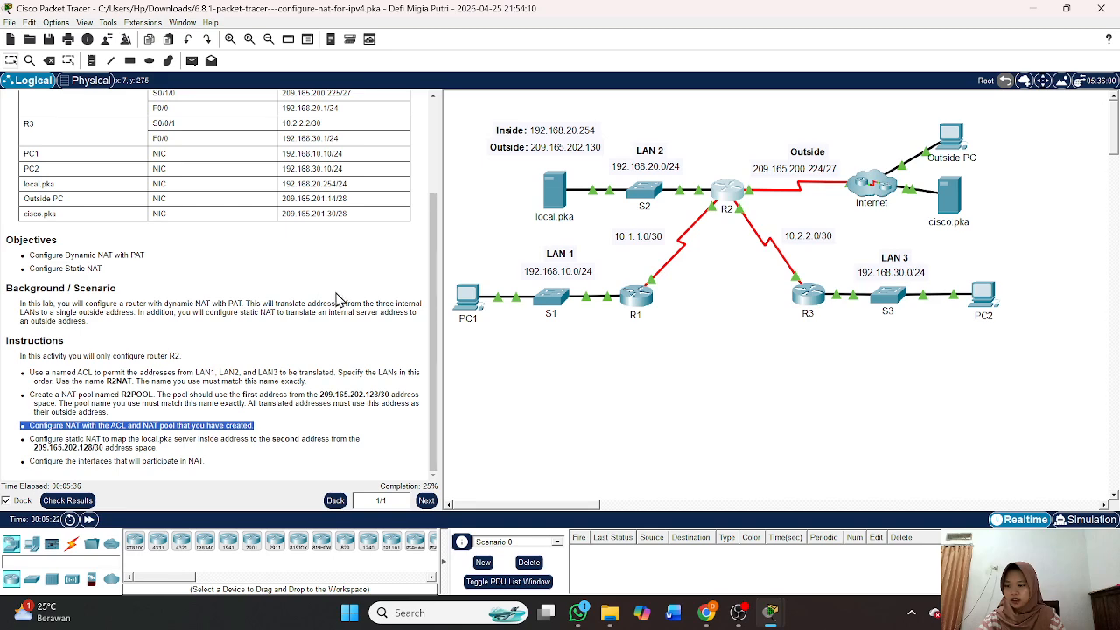
scroll(339, 300, "up", 3)
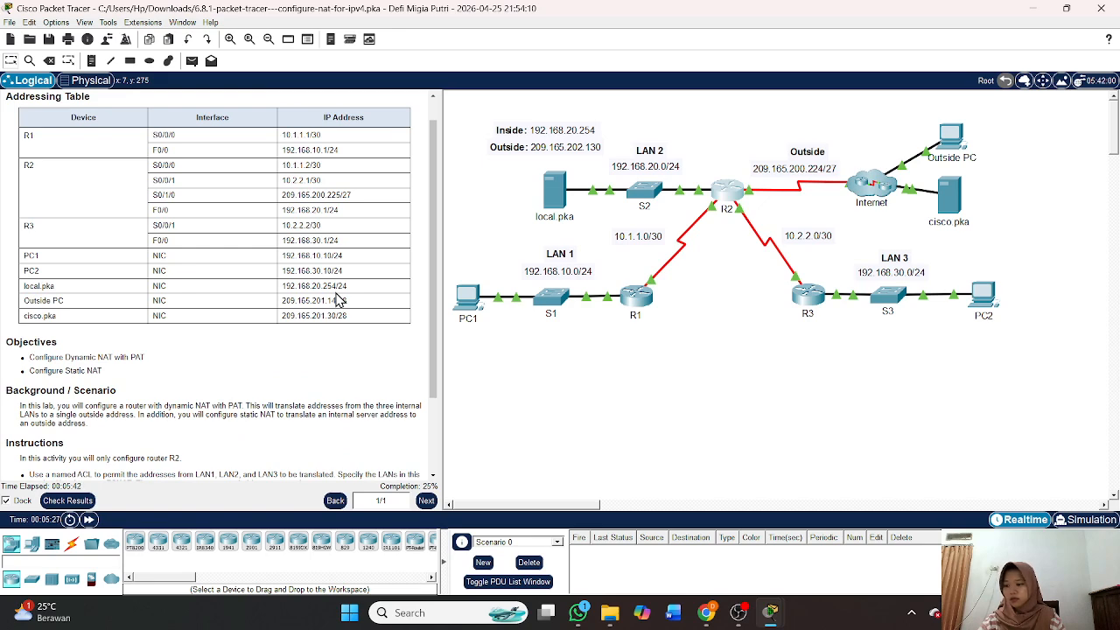
mouse_move(771, 610)
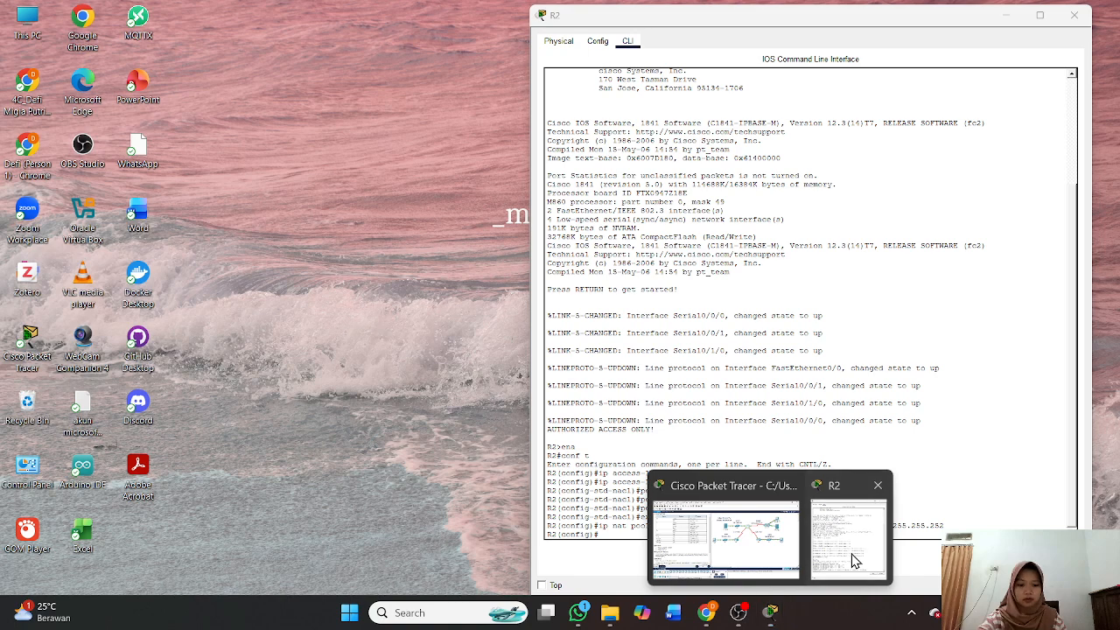
left_click(855, 560)
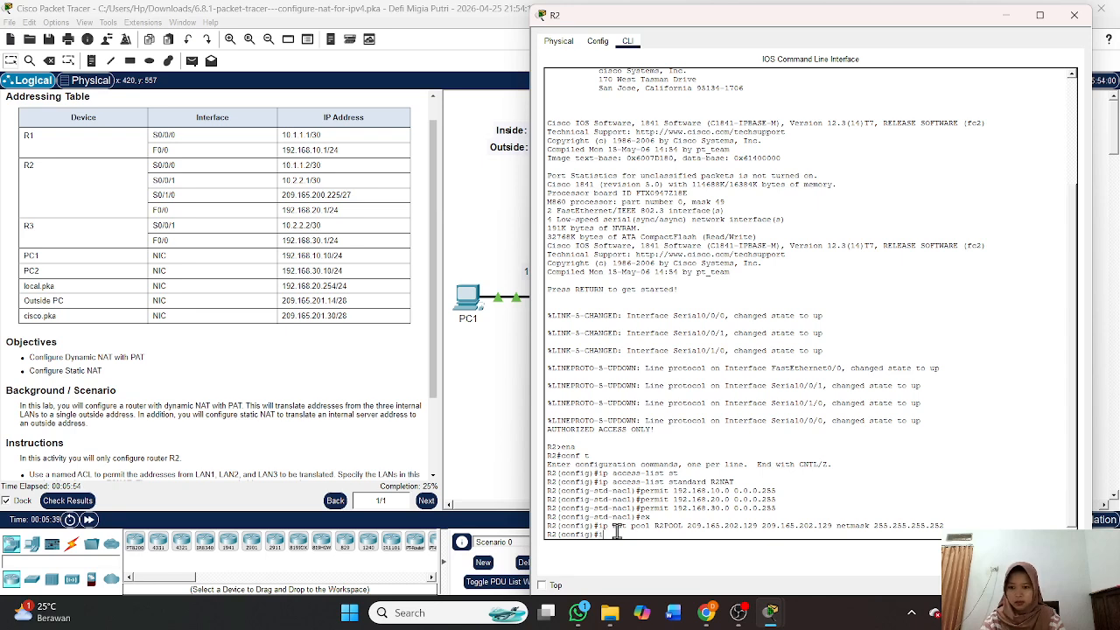
Enter 'ip nat inside source list R2NAT pool R2POOL overload', fixing the typo and resubmitting it.
type("ip na")
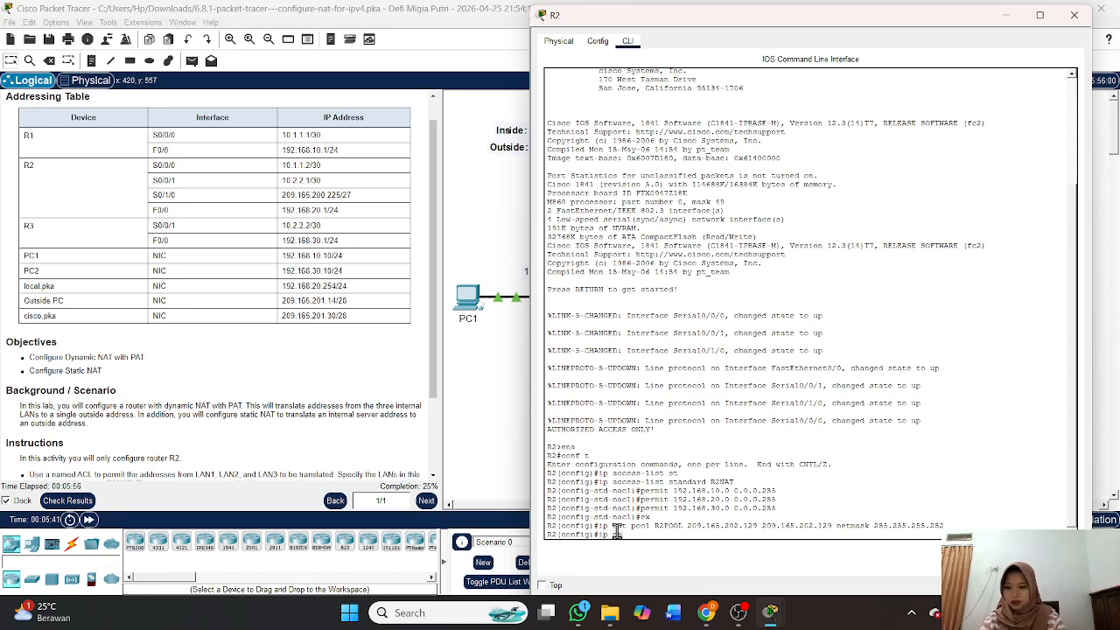
type("t inside")
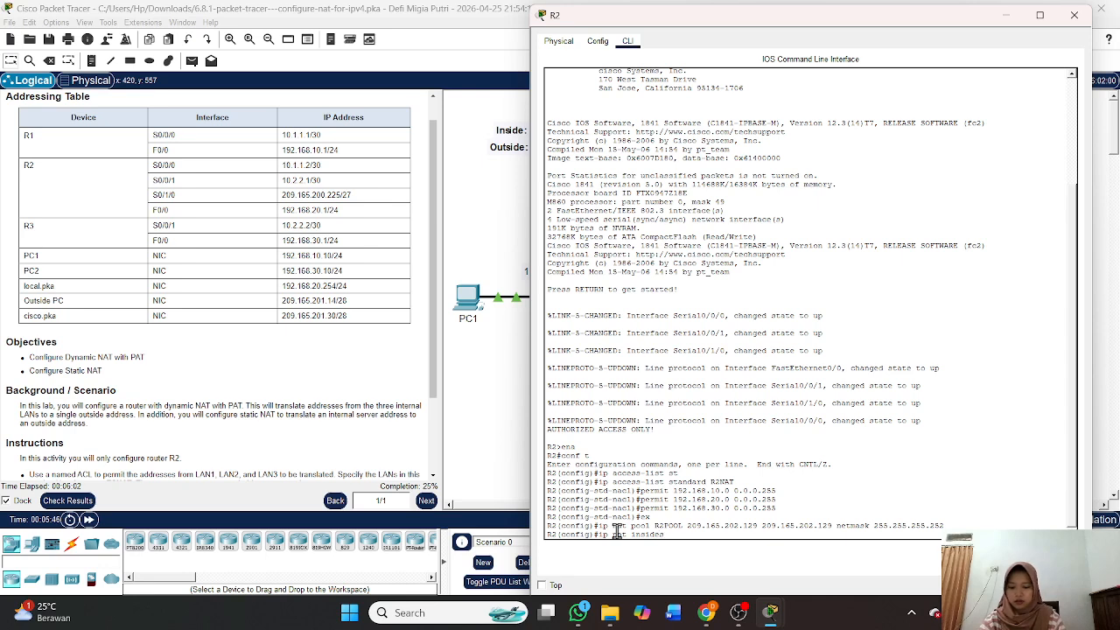
type(" source l")
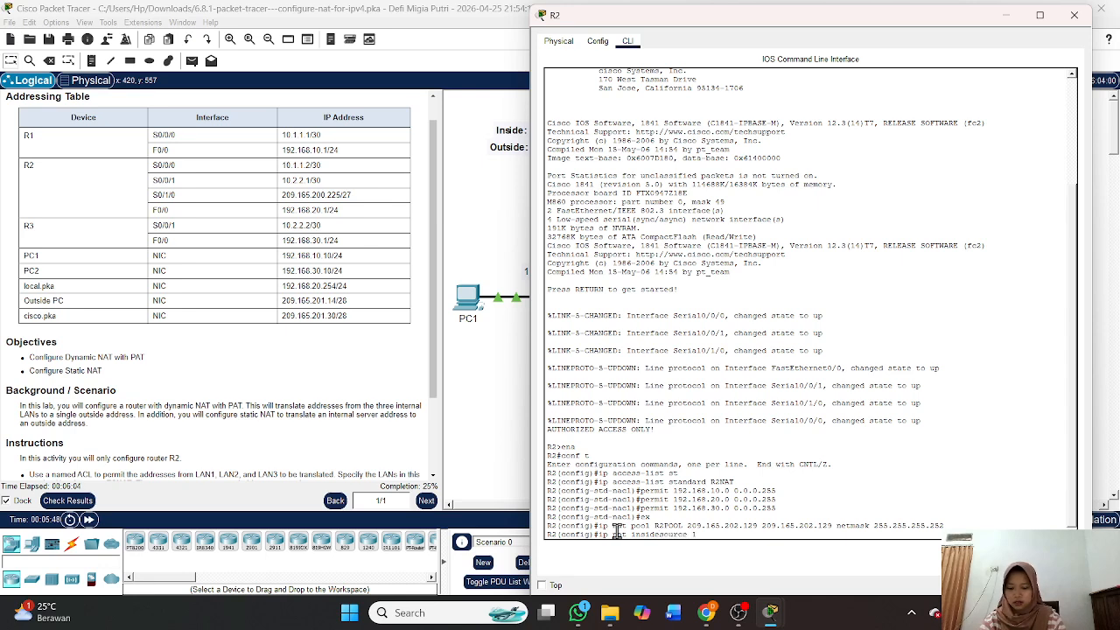
type("ist")
type("R2NAT")
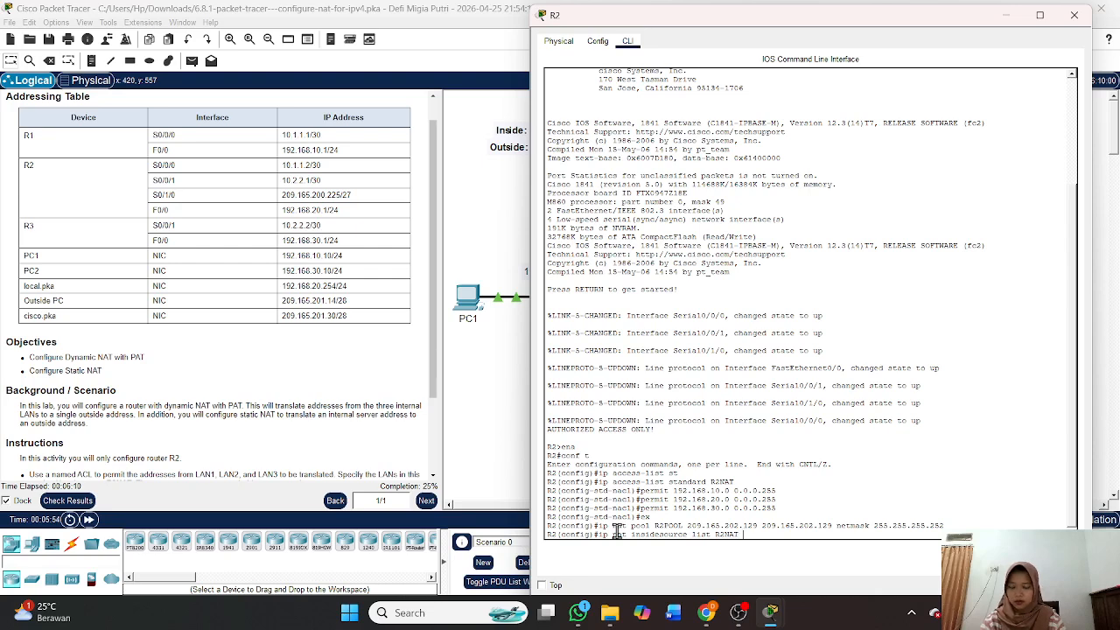
type(" po")
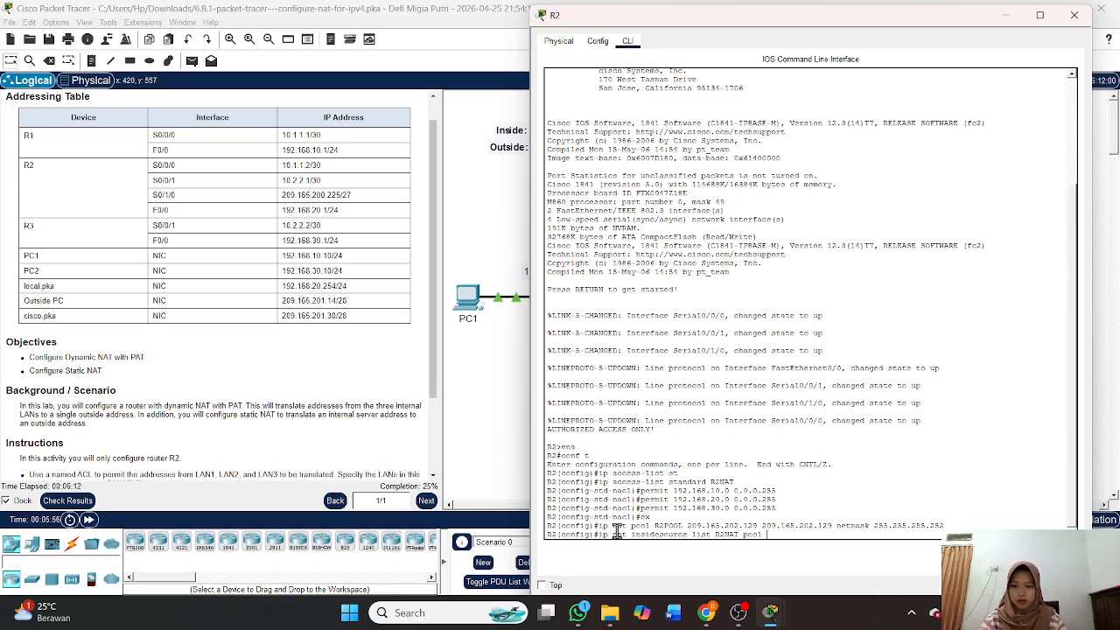
type("ol R2")
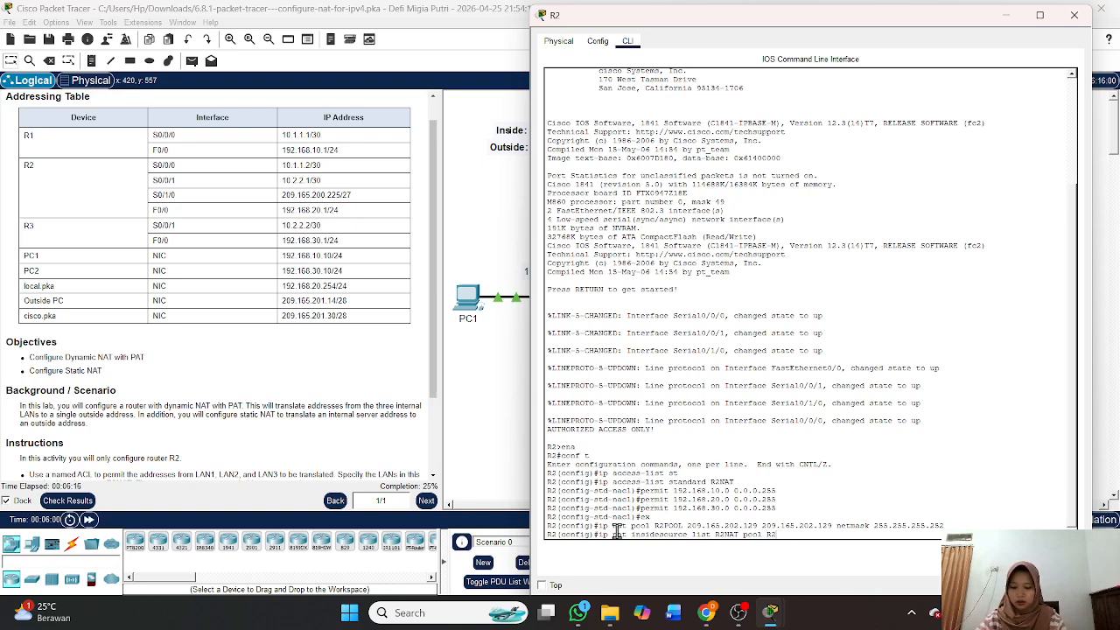
type("POOL")
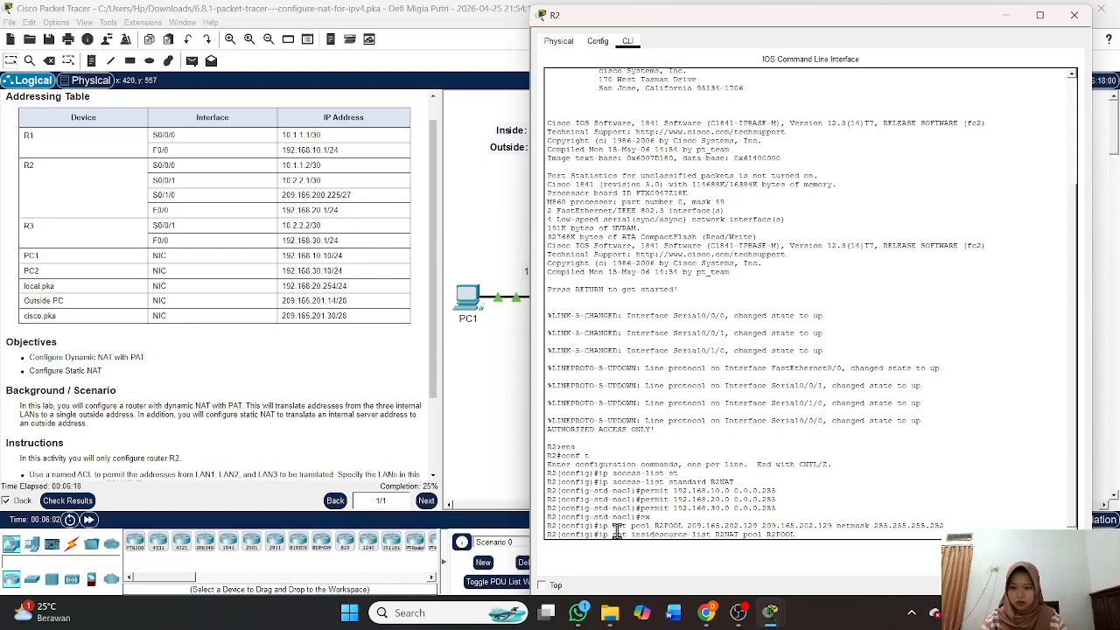
type(" ov")
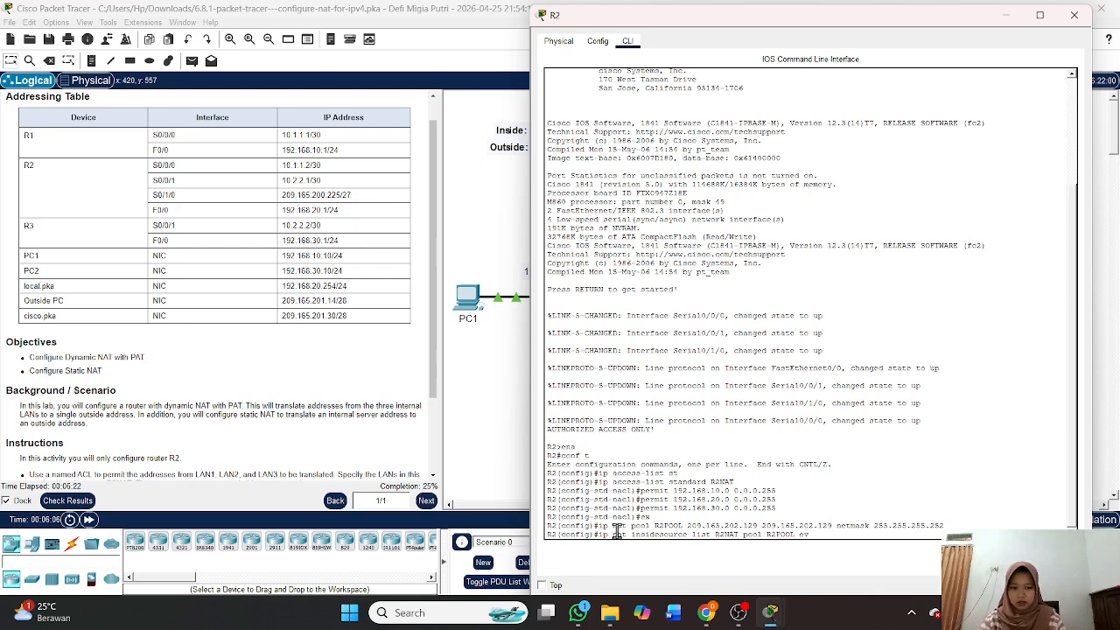
type("erload")
key("Return")
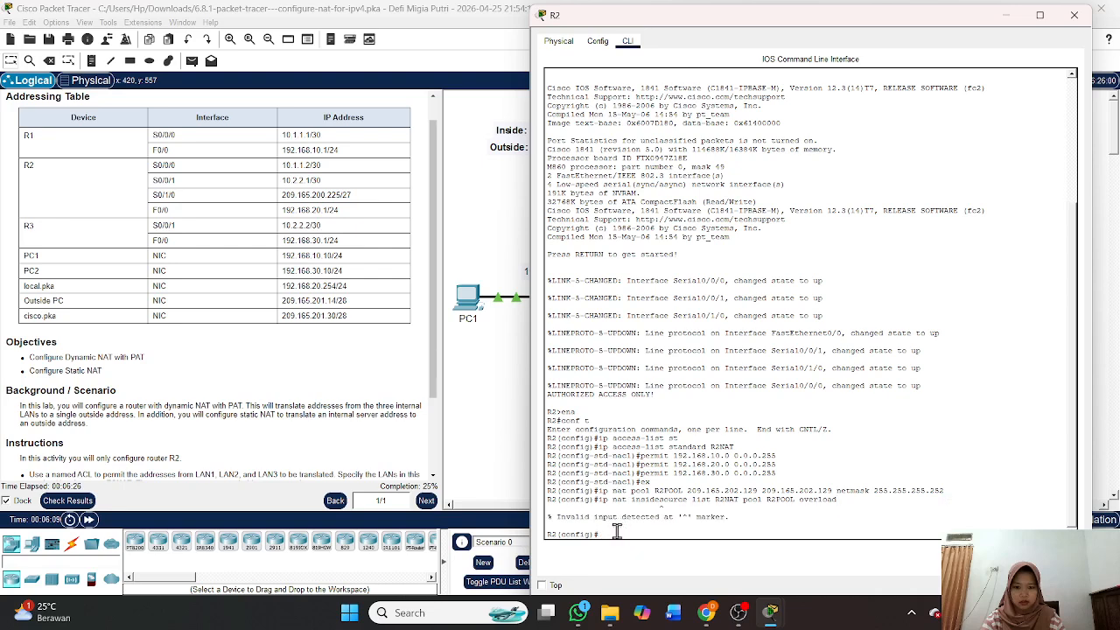
key("Up")
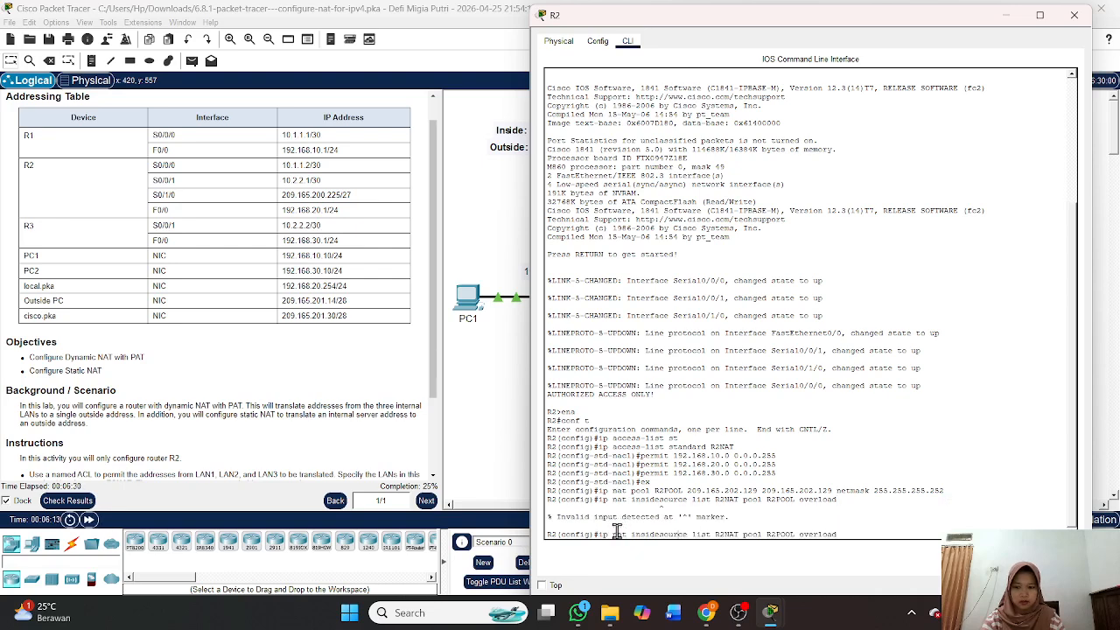
key("Right")
key("Right")
key("Return")
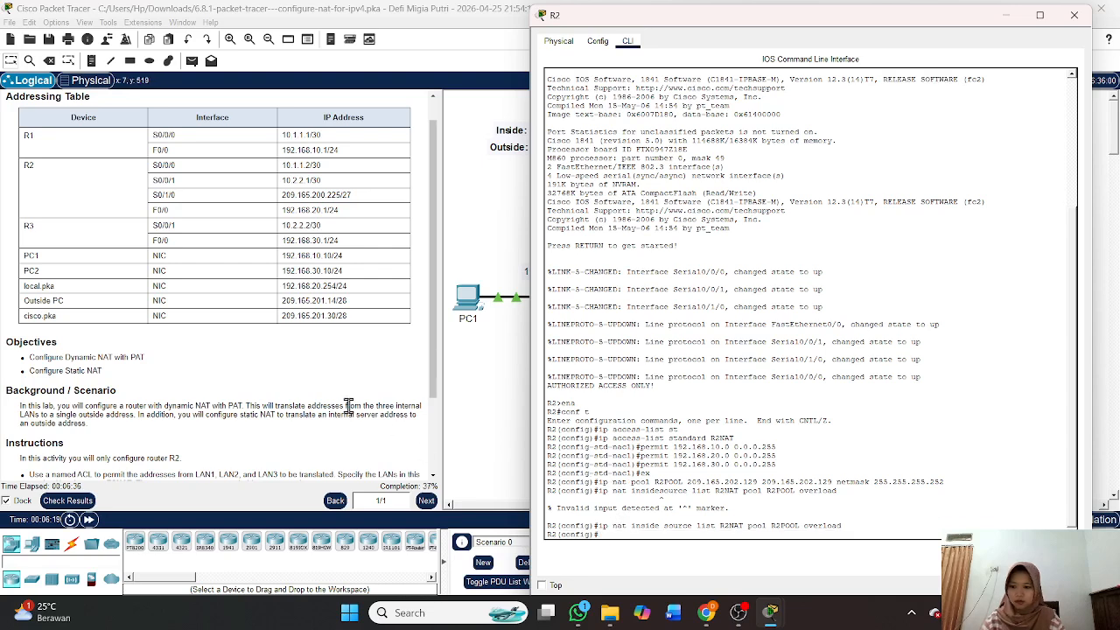
scroll(330, 408, "down", 3)
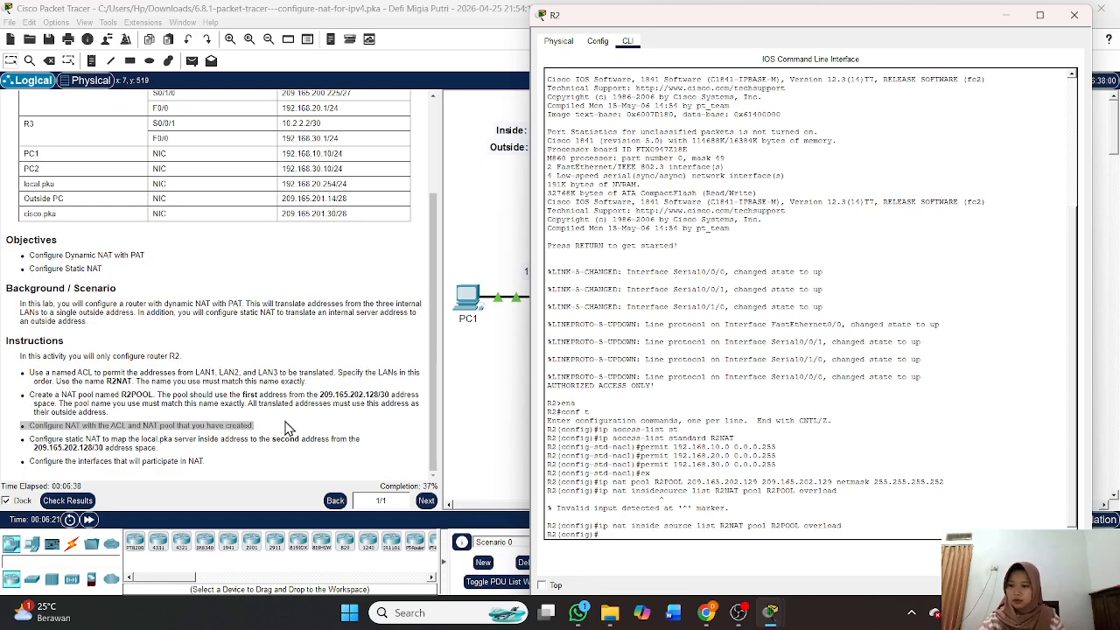
left_click(29, 439)
left_click_drag(29, 440, 186, 459)
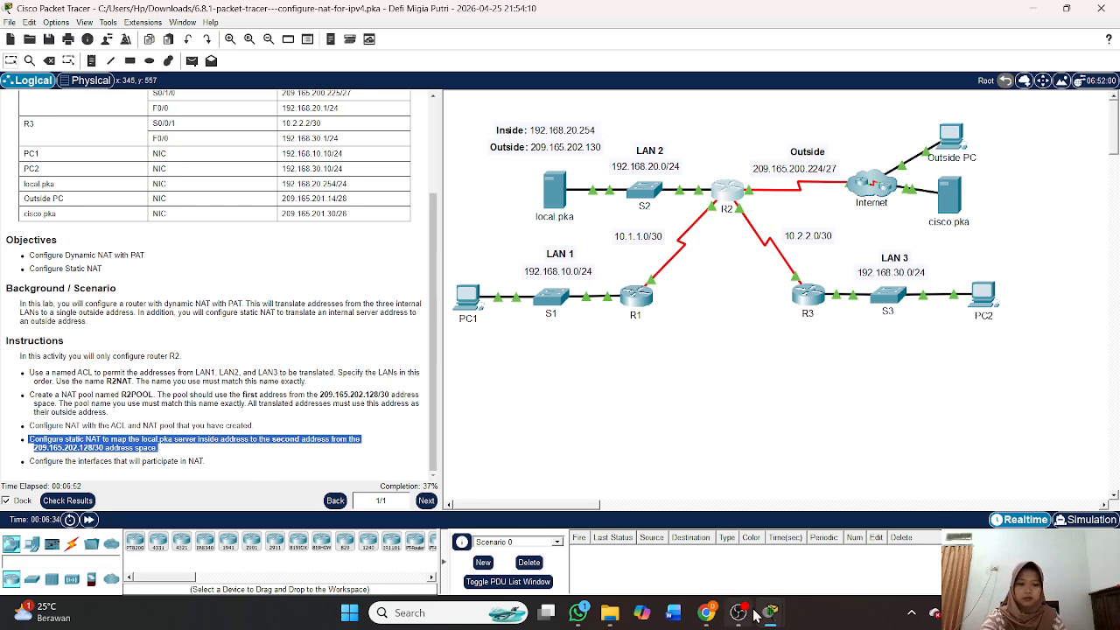
mouse_move(757, 615)
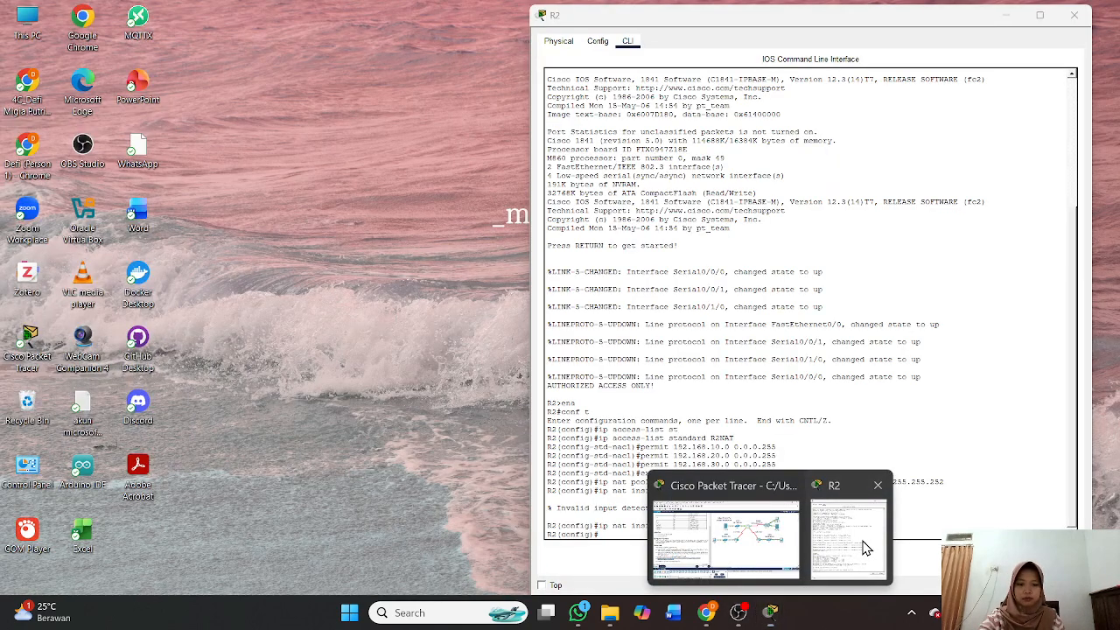
left_click(853, 534)
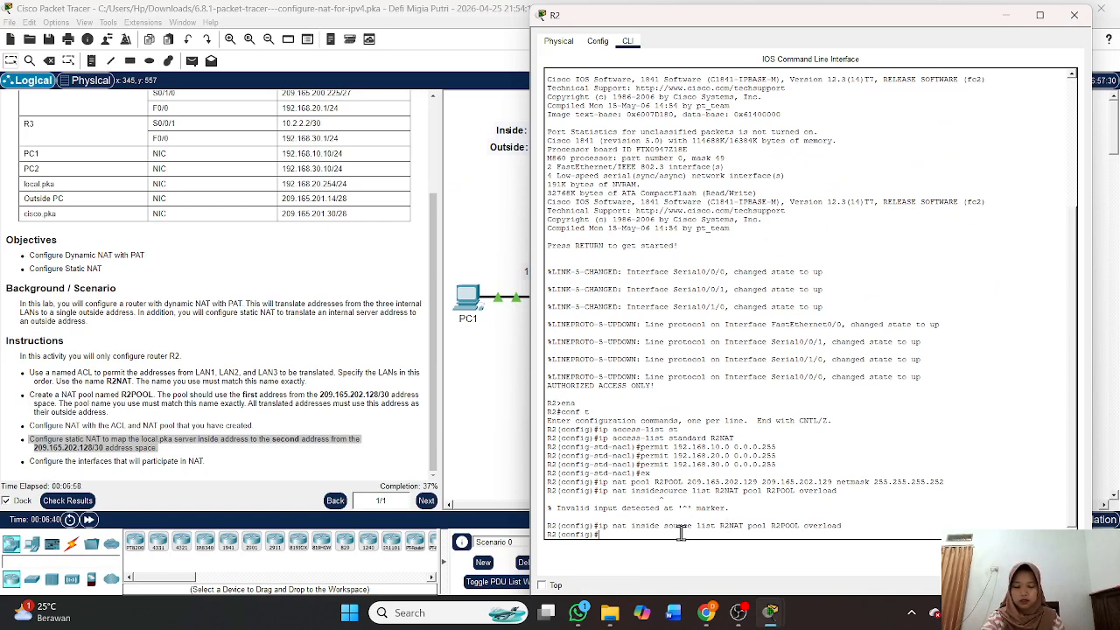
Add static NAT 'ip nat inside source static 192.168.20.254 209.165.202.130' on R2.
key("Up")
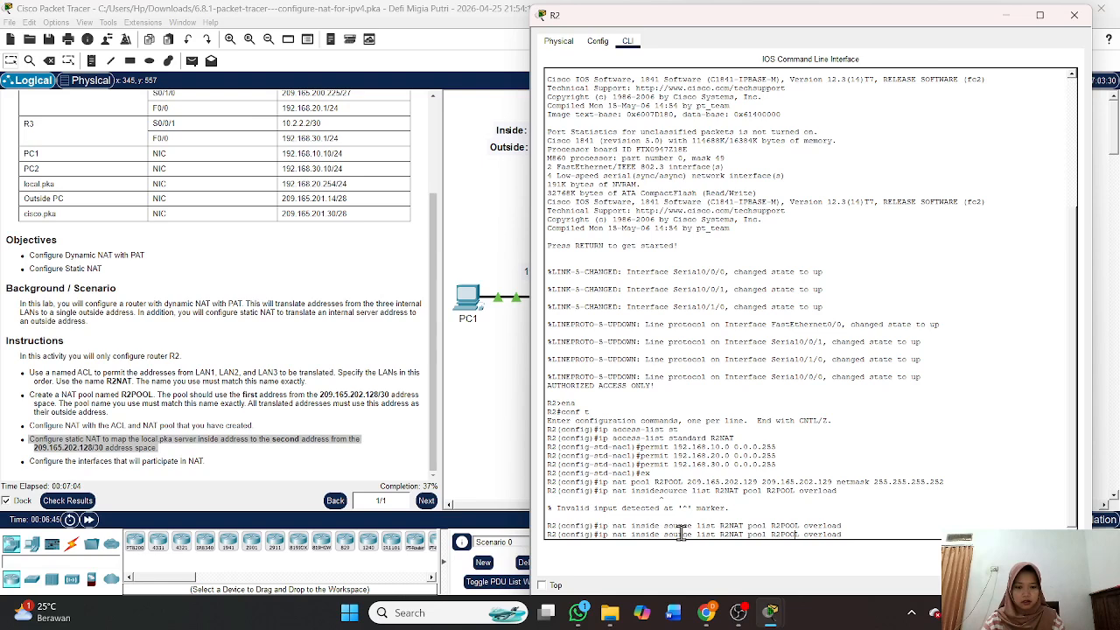
key("BackSpace")
key("BackSpace")
key("BackSpace")
key("BackSpace")
key("BackSpace")
key("BackSpace")
key("BackSpace")
key("BackSpace")
key("BackSpace")
key("BackSpace")
key("BackSpace")
key("BackSpace")
key("BackSpace")
key("BackSpace")
key("BackSpace")
key("BackSpace")
key("BackSpace")
key("BackSpace")
key("BackSpace")
key("BackSpace")
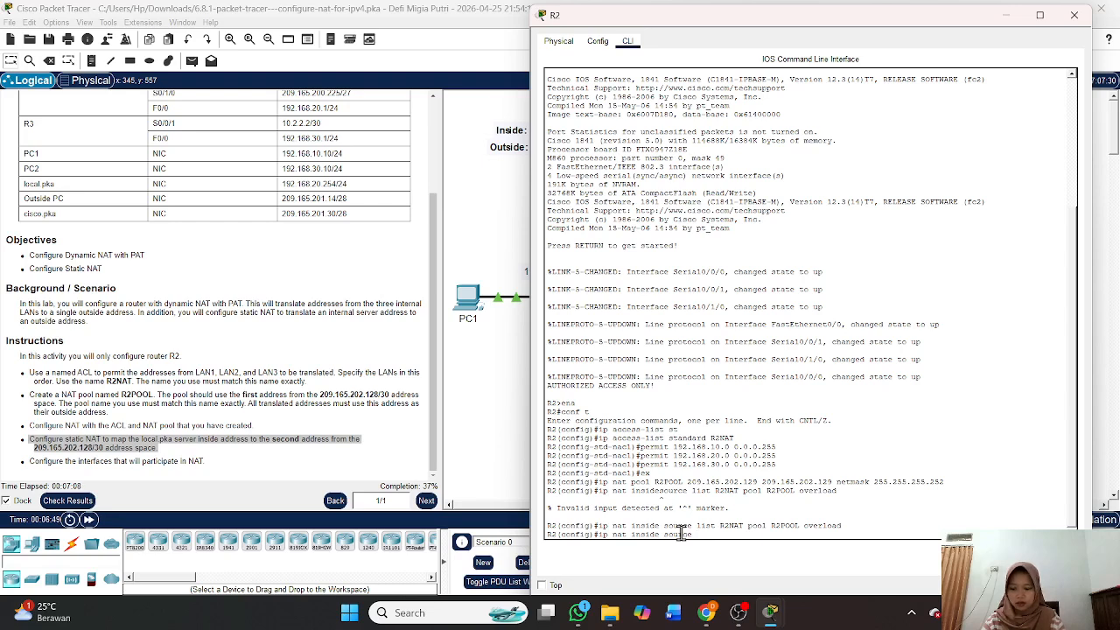
type("static 192")
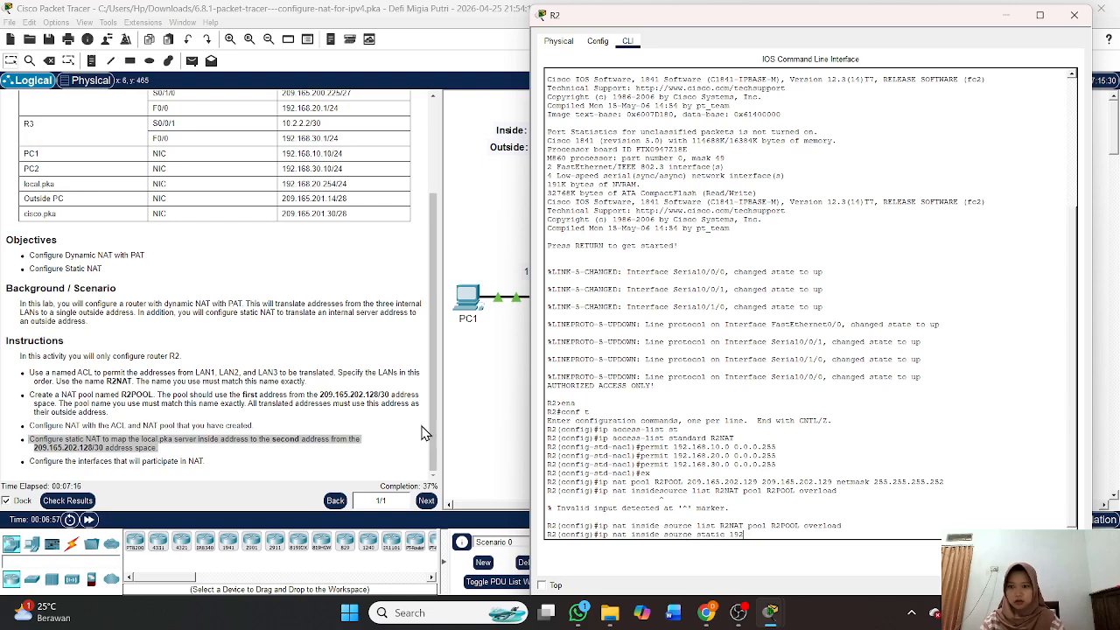
scroll(384, 422, "up", 5)
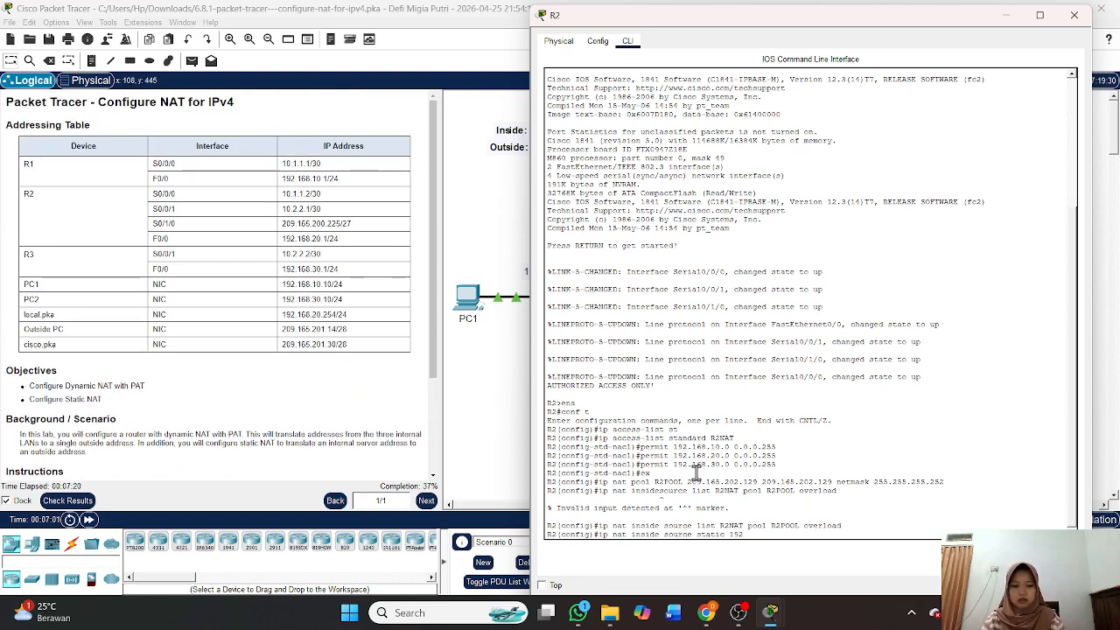
type(".")
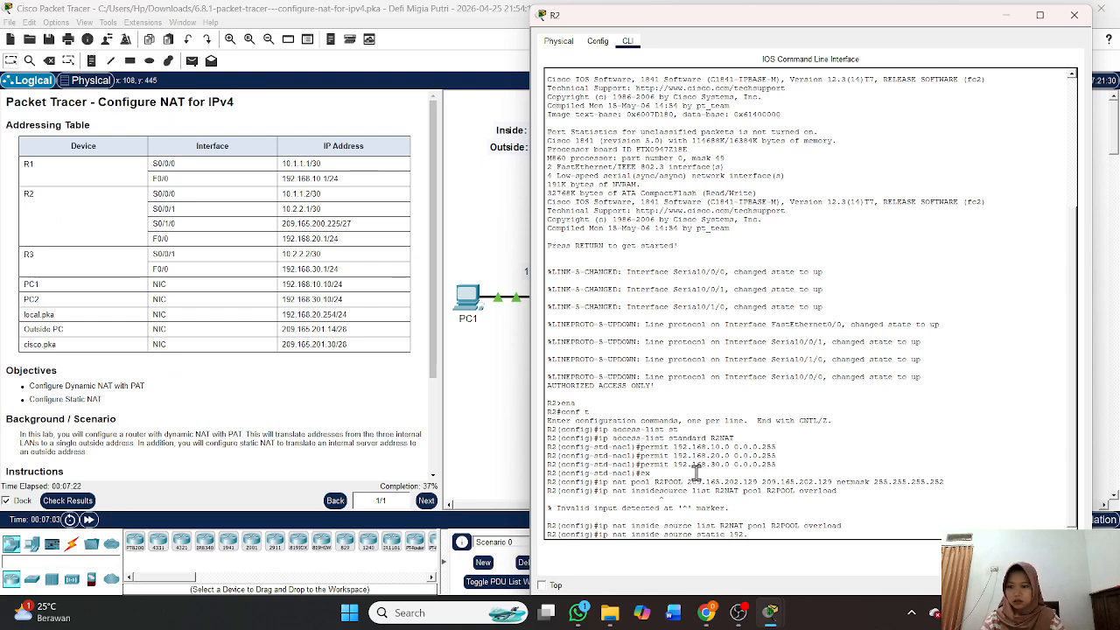
type("168.20.254")
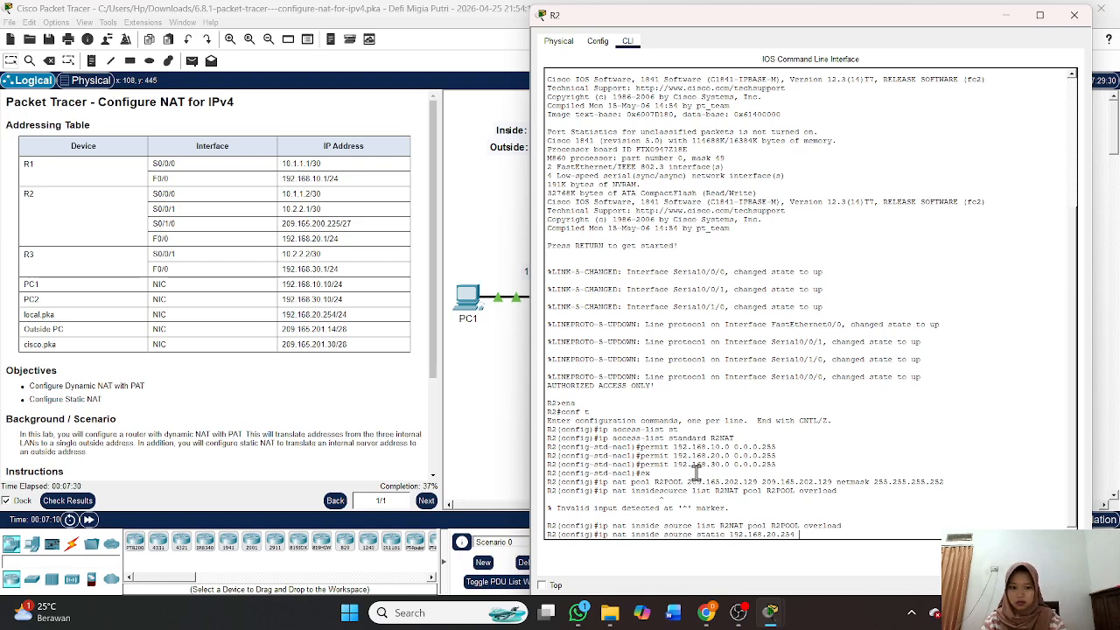
type("20")
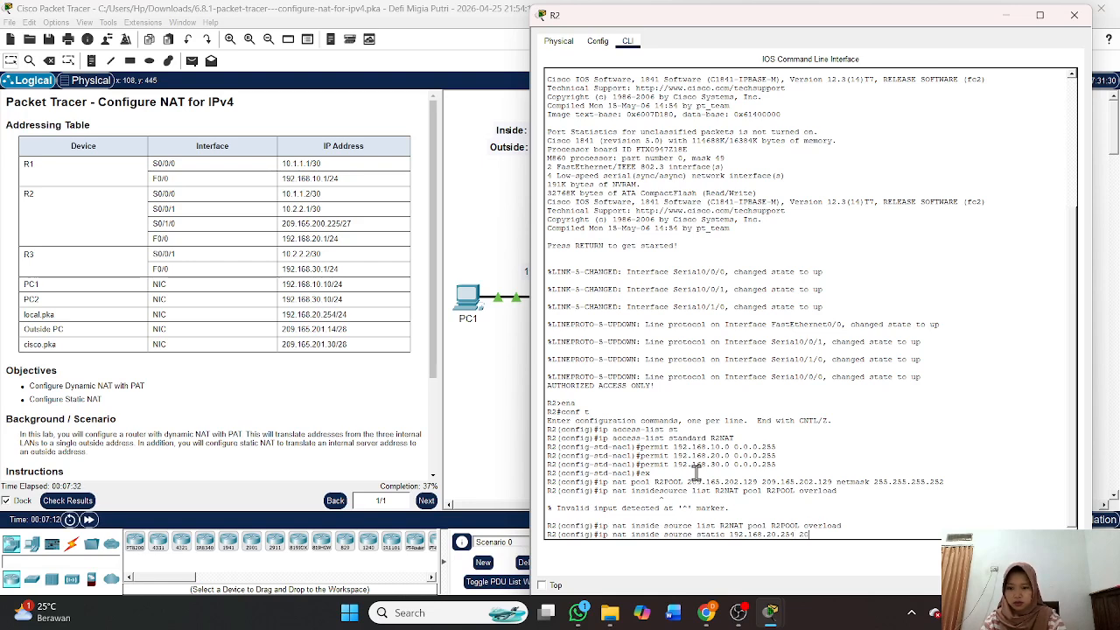
type("9.165.202")
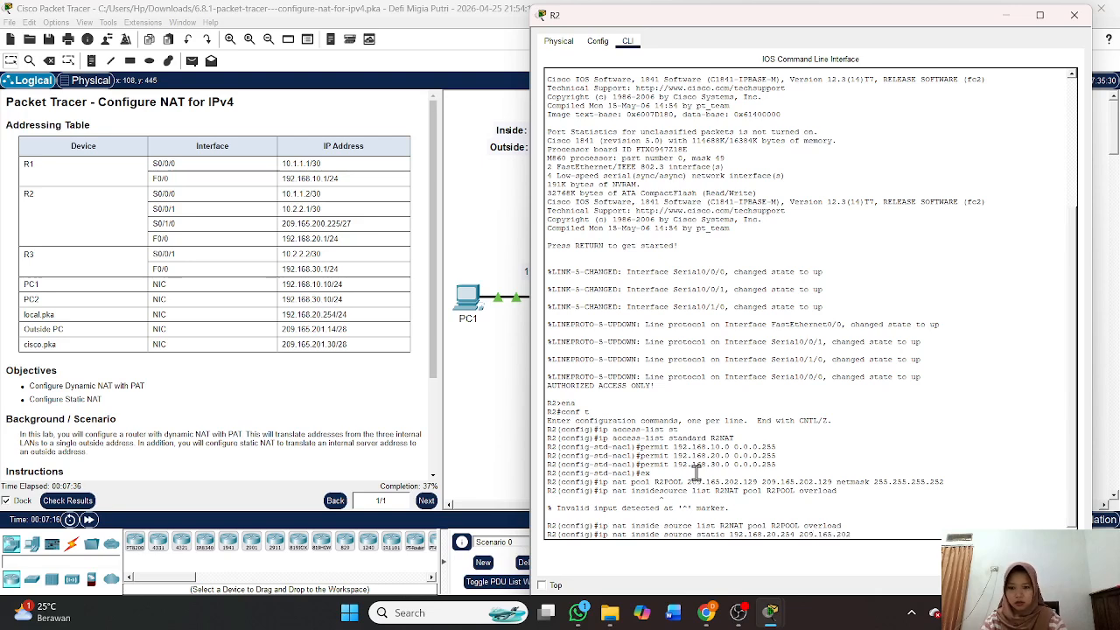
type(".130")
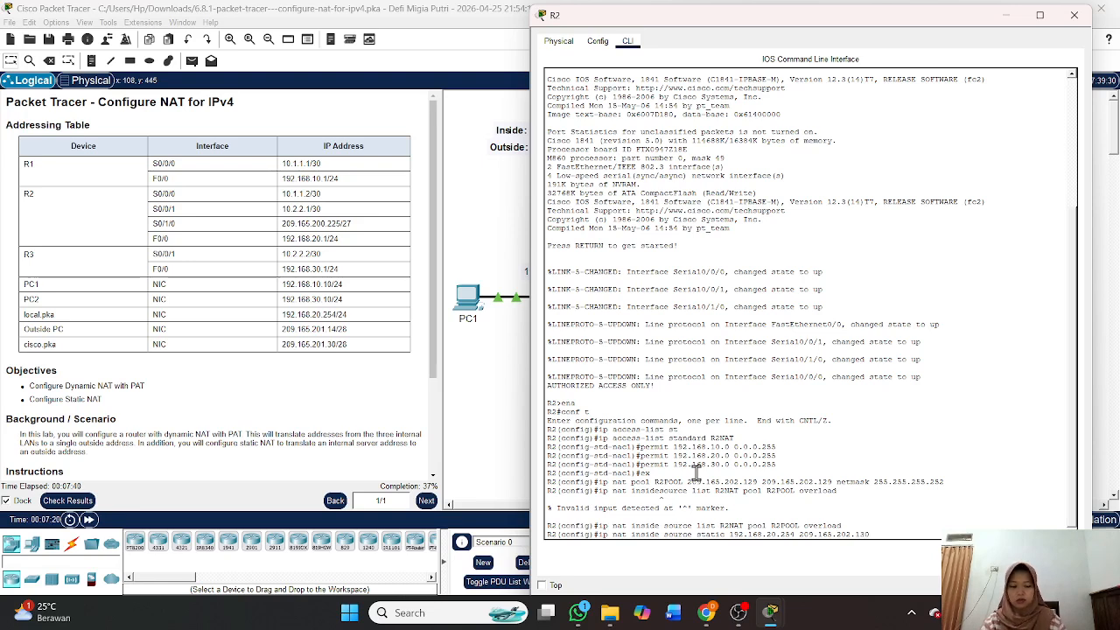
key("Return")
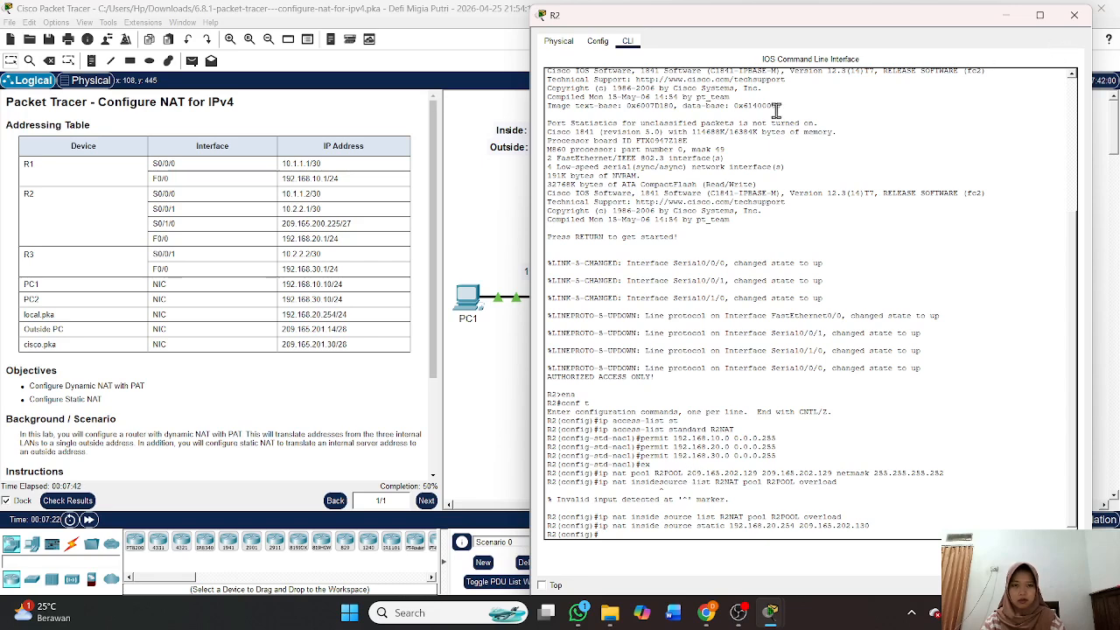
scroll(315, 302, "down", 3)
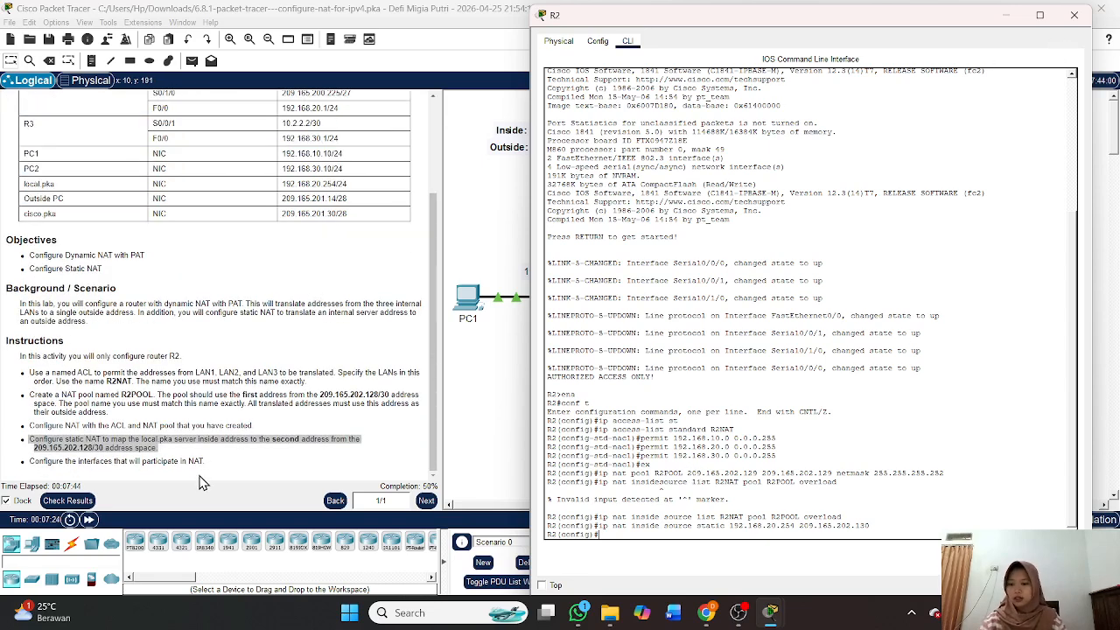
left_click(161, 469)
left_click_drag(160, 468, 3, 466)
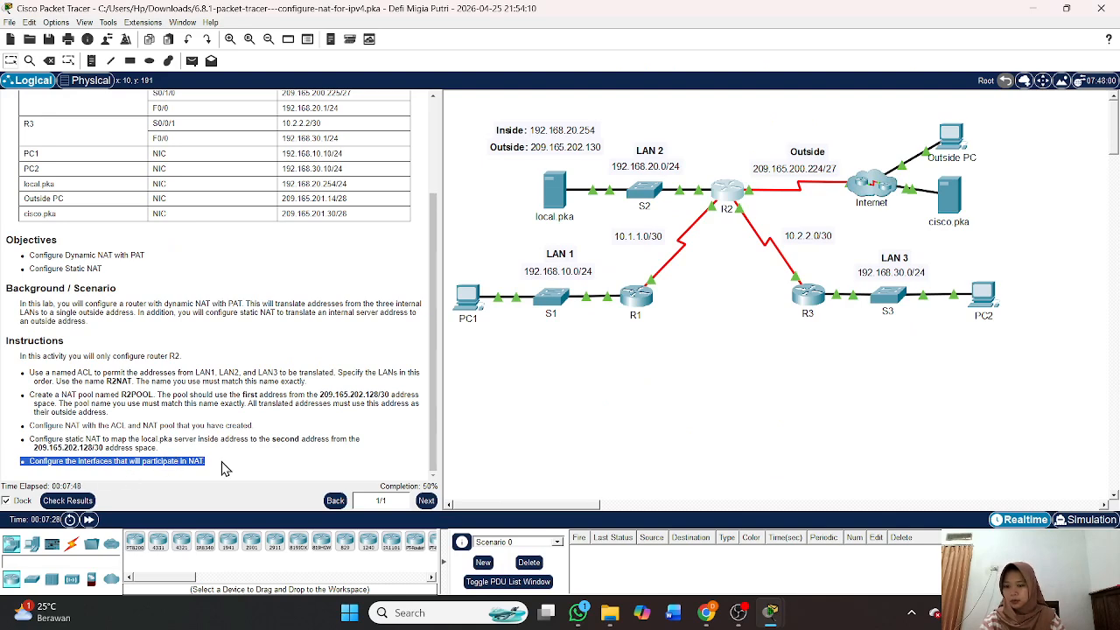
mouse_move(771, 617)
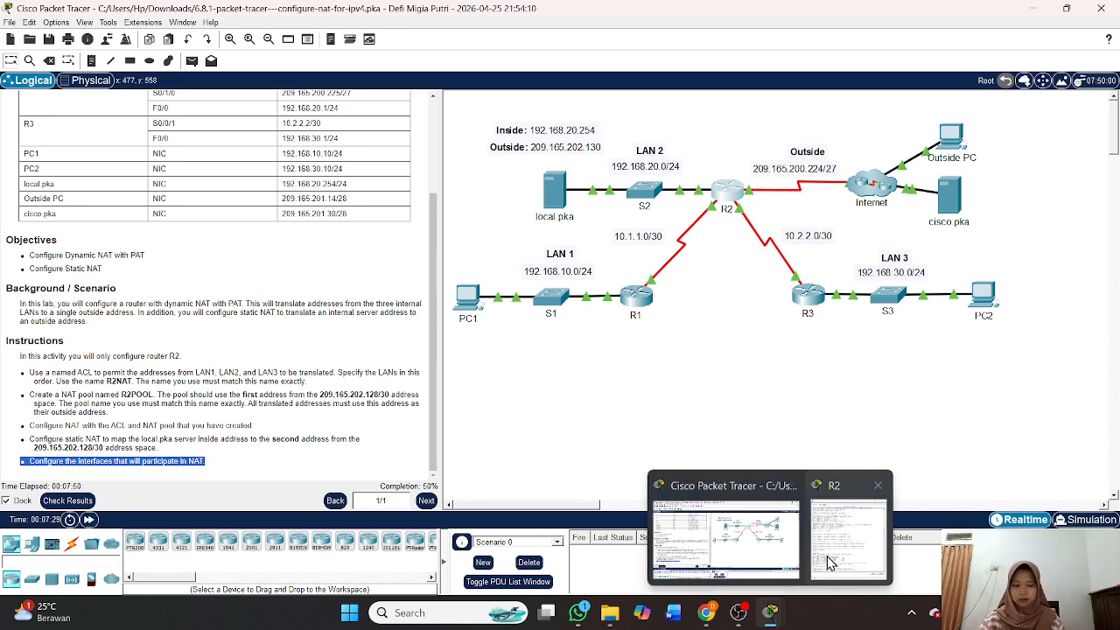
left_click(833, 558)
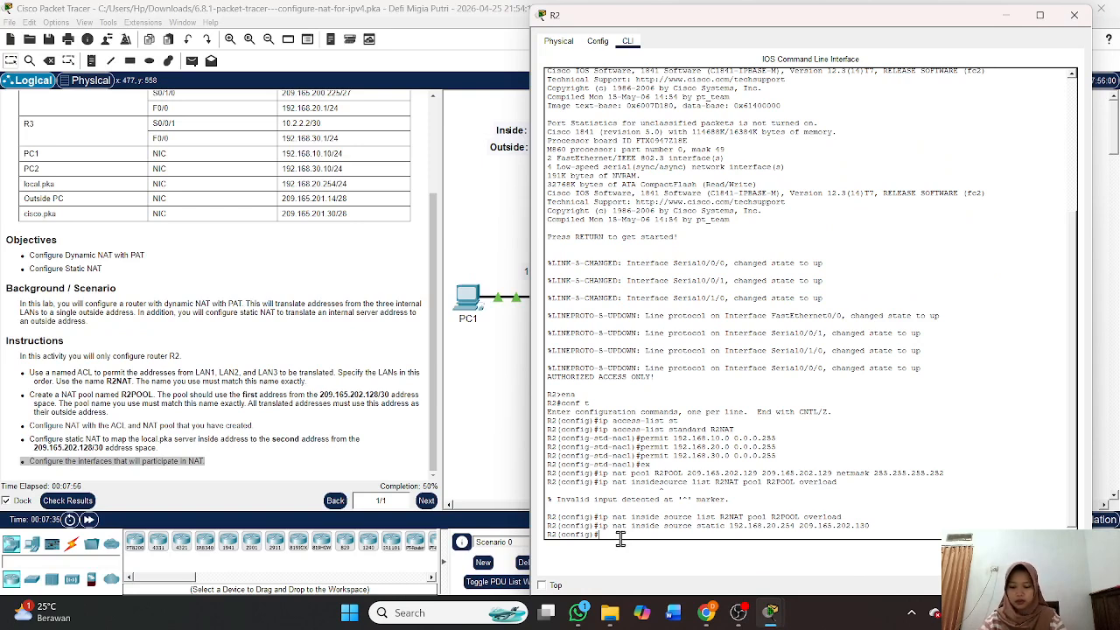
Set 'ip nat inside' on interfaces F0/0 and S0/0/0.
type("int")
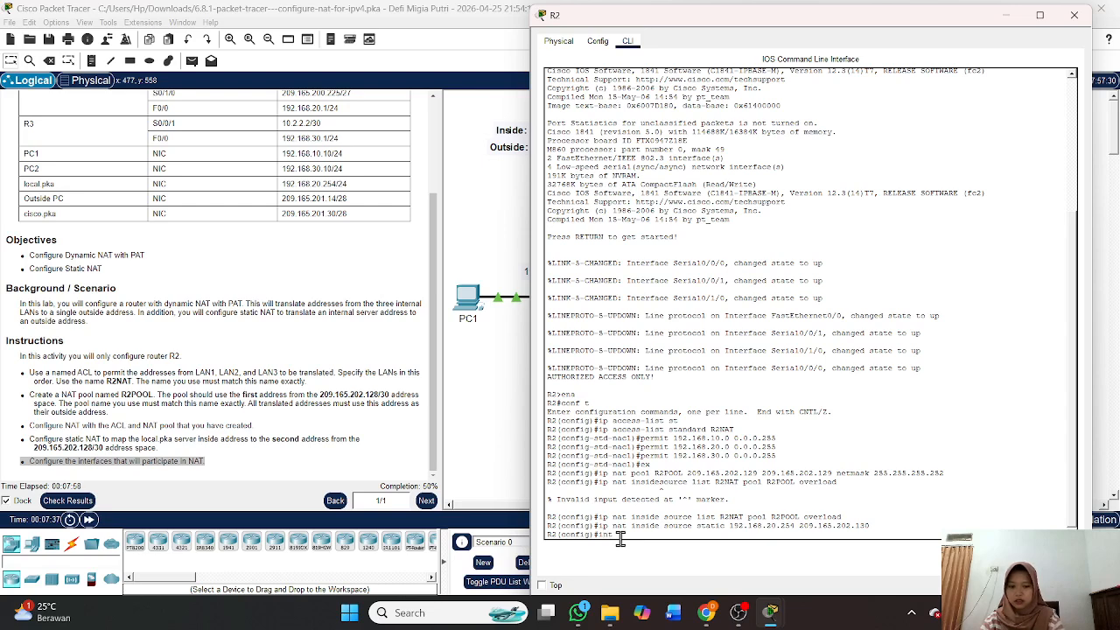
scroll(224, 398, "up", 3)
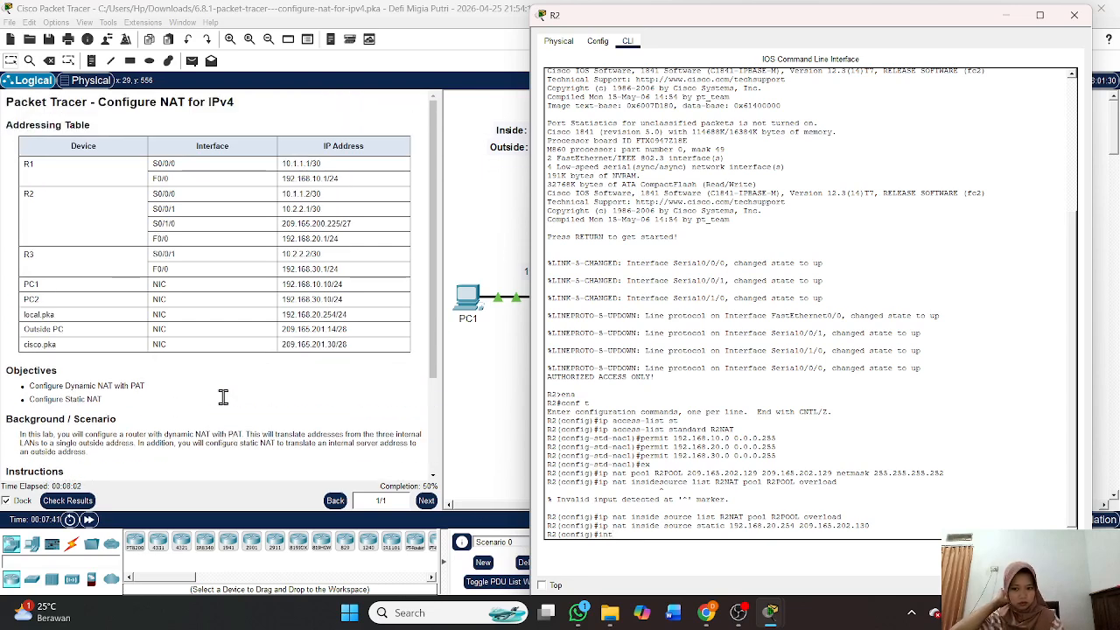
type("t")
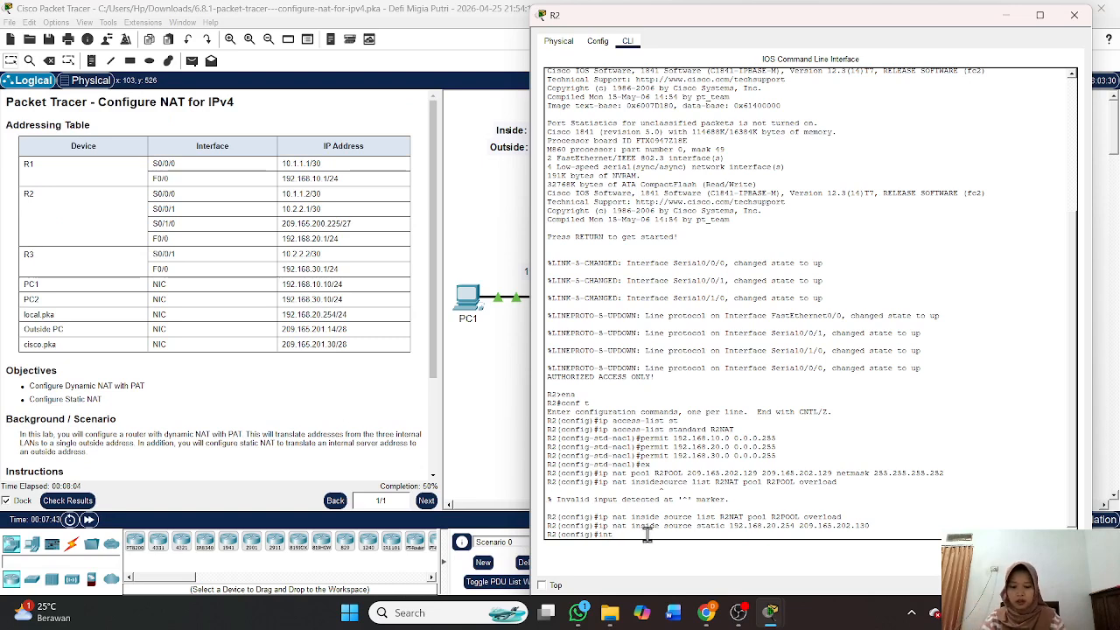
type(" f0/0")
key("Return")
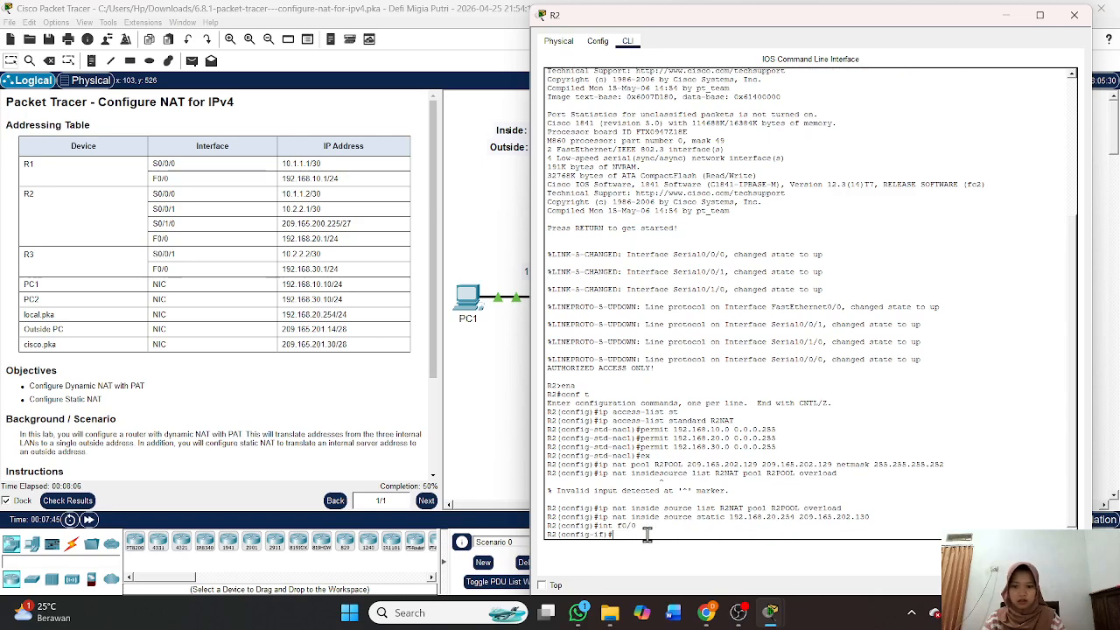
type("ip n")
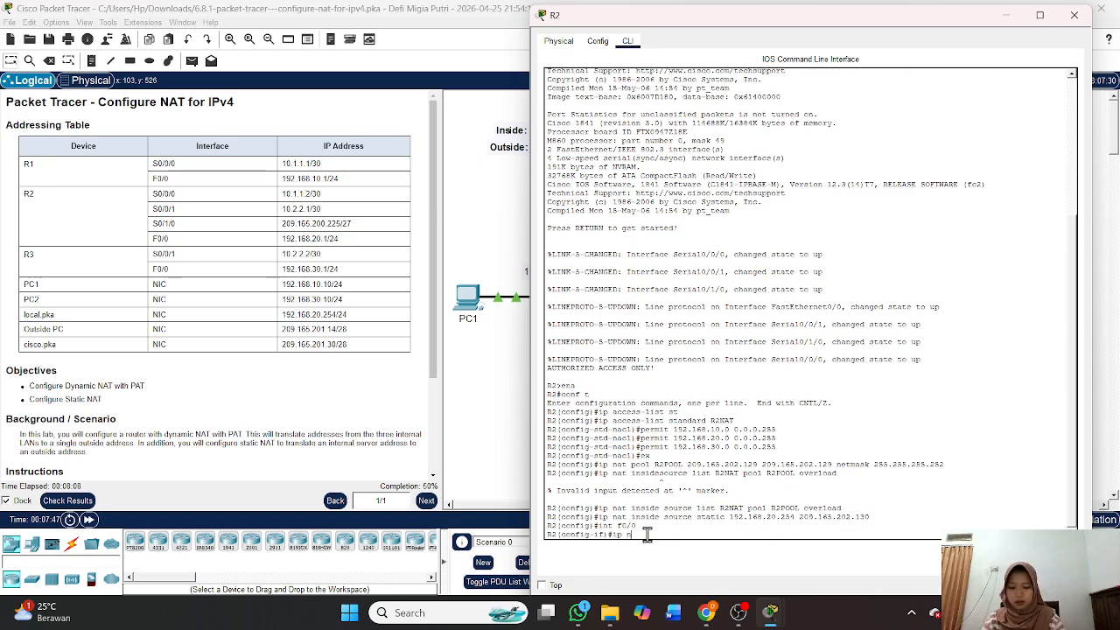
type("at inside")
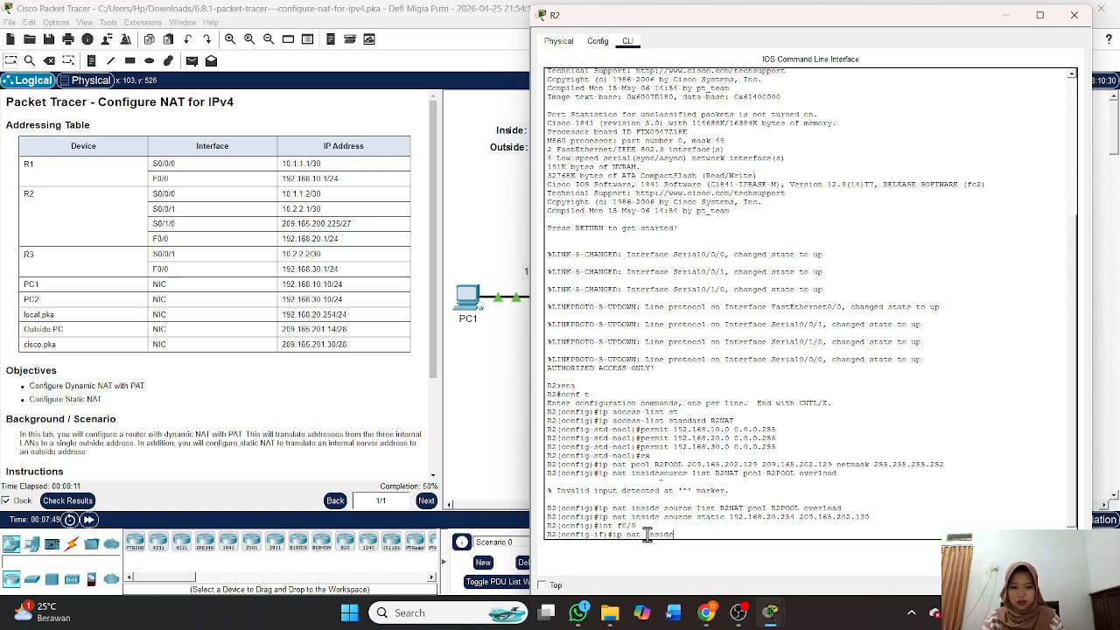
key("Return")
type("int f0/")
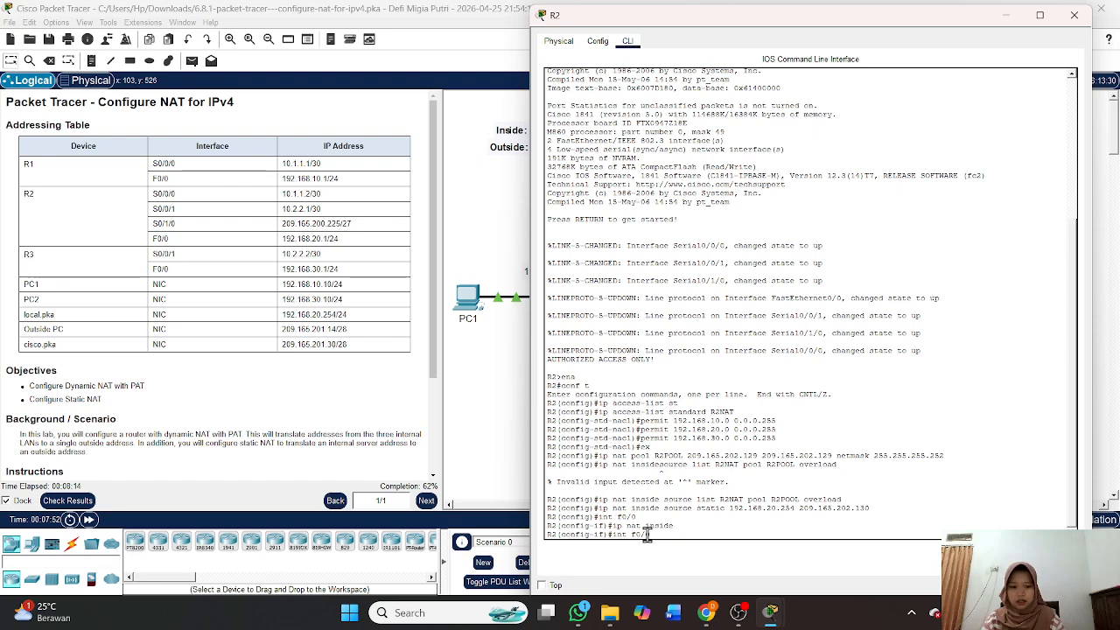
key("BackSpace")
key("BackSpace")
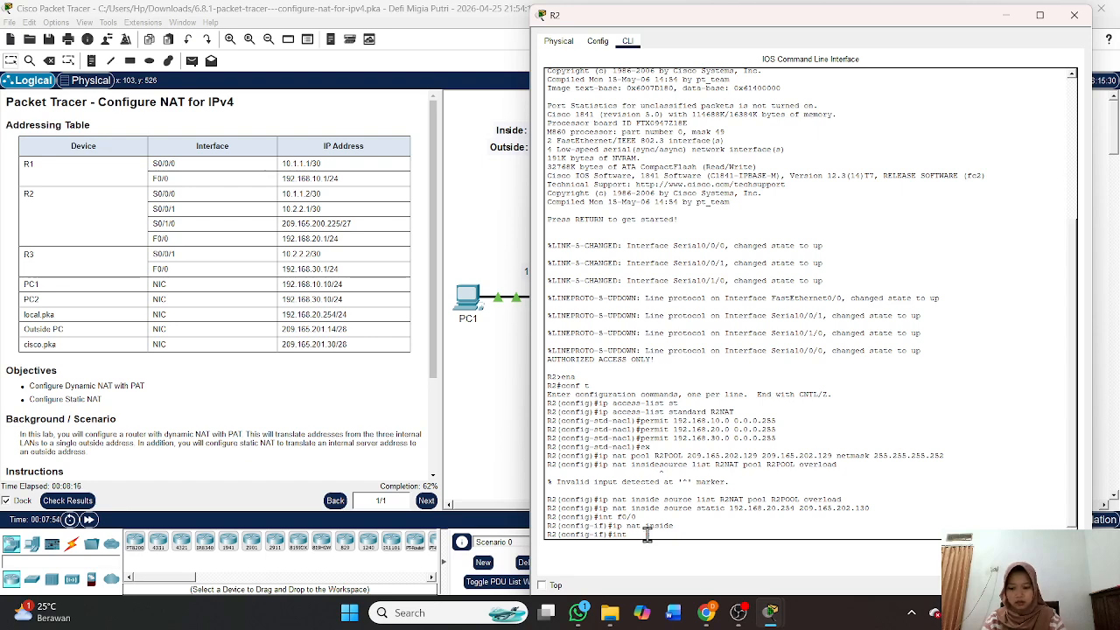
type("s0/0/0")
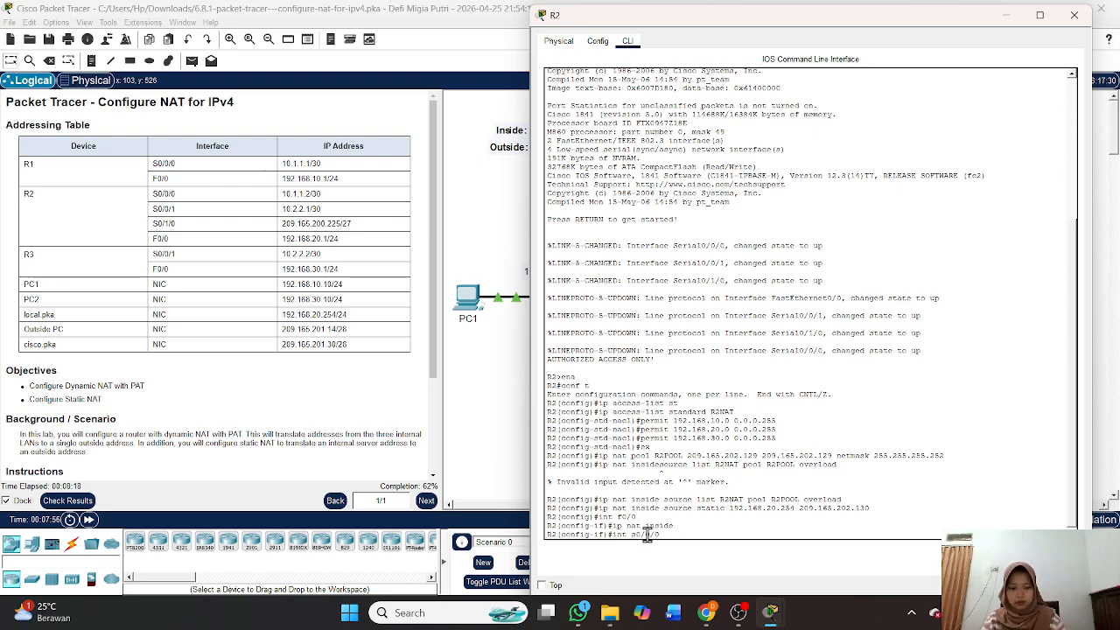
key("Return")
key("Up")
key("Up")
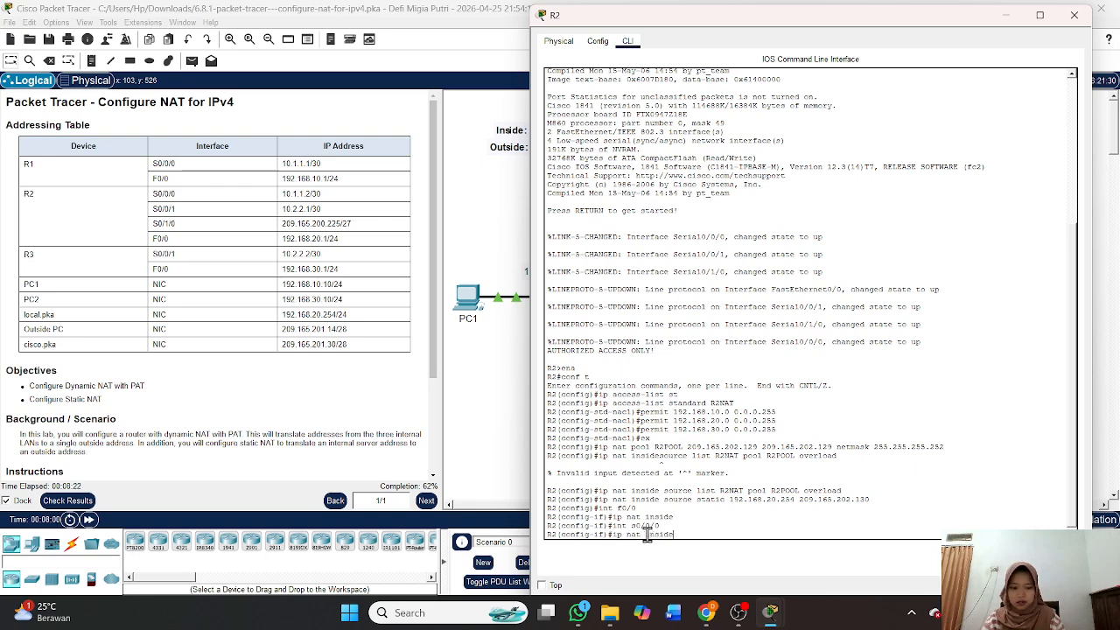
key("Return")
Set S0/0/1 as NAT inside and S0/1/0 as NAT outside.
key("Up")
key("Up")
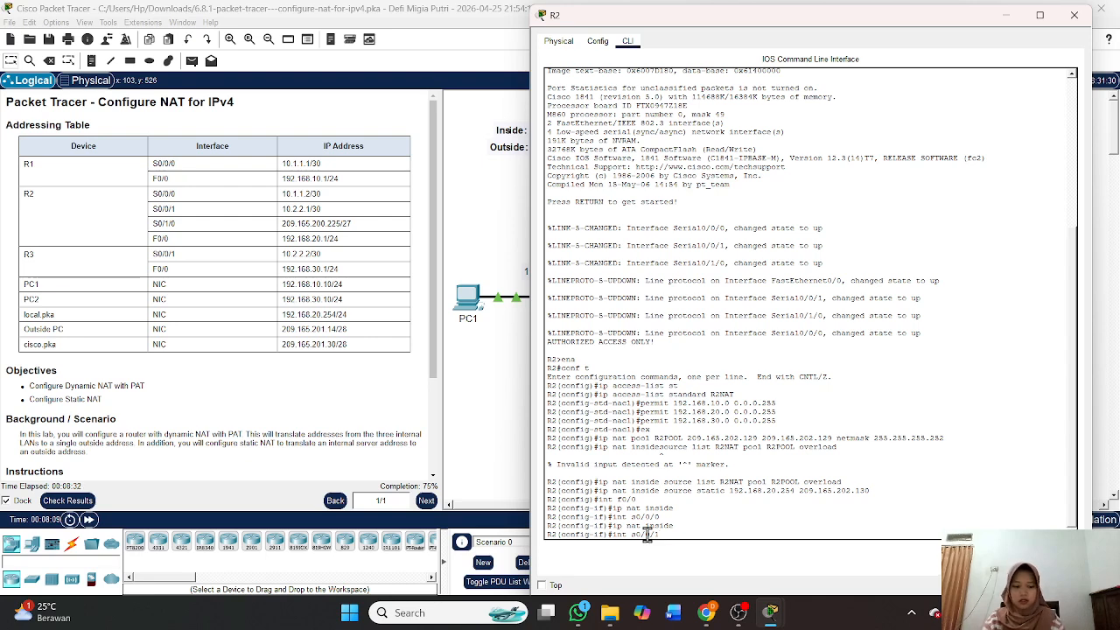
key("Return")
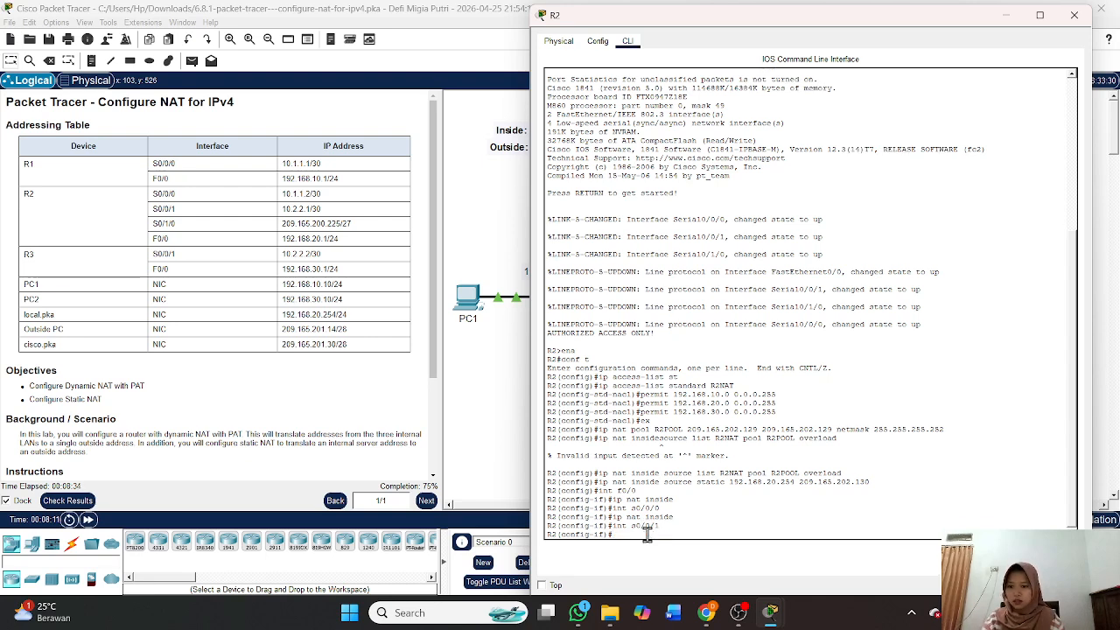
type("ip nat inside")
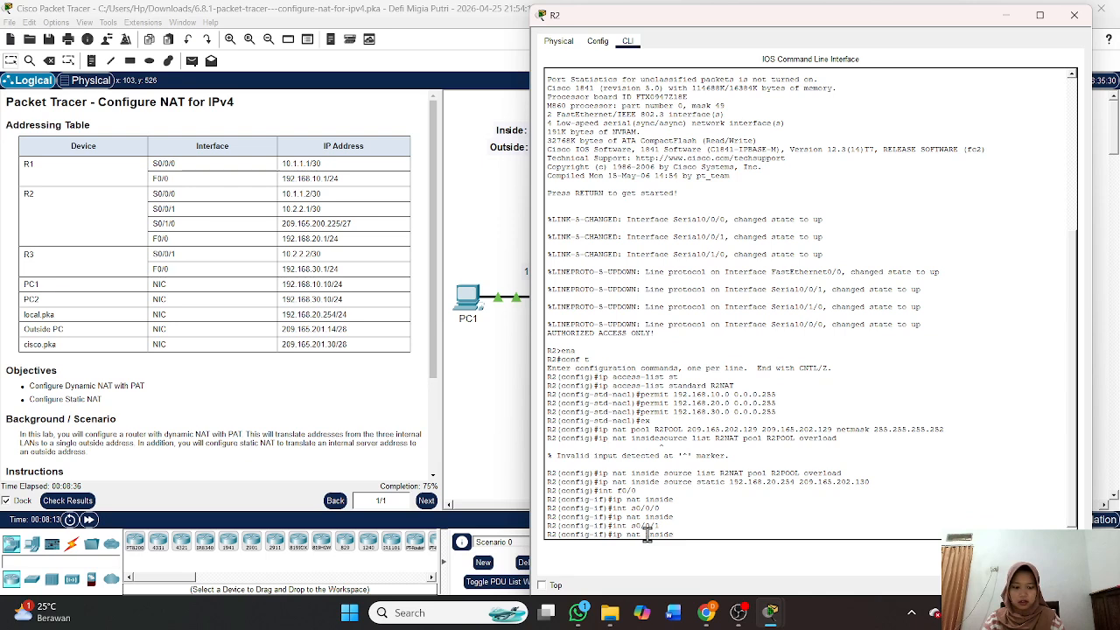
key("Return")
type("int s0/1/0")
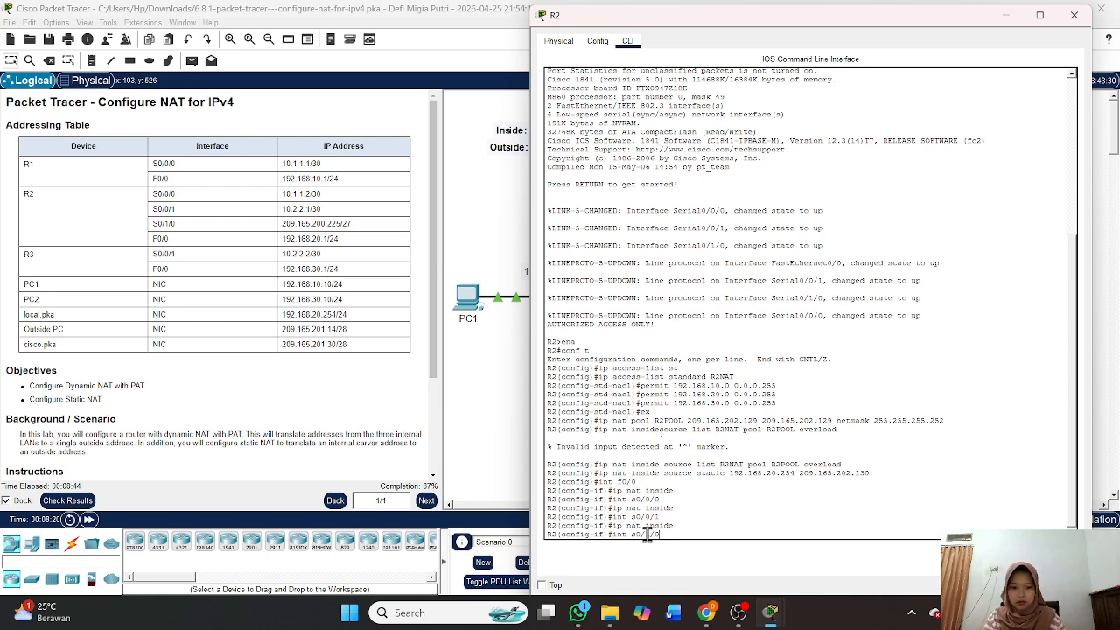
key("Return")
type("ip nat inside")
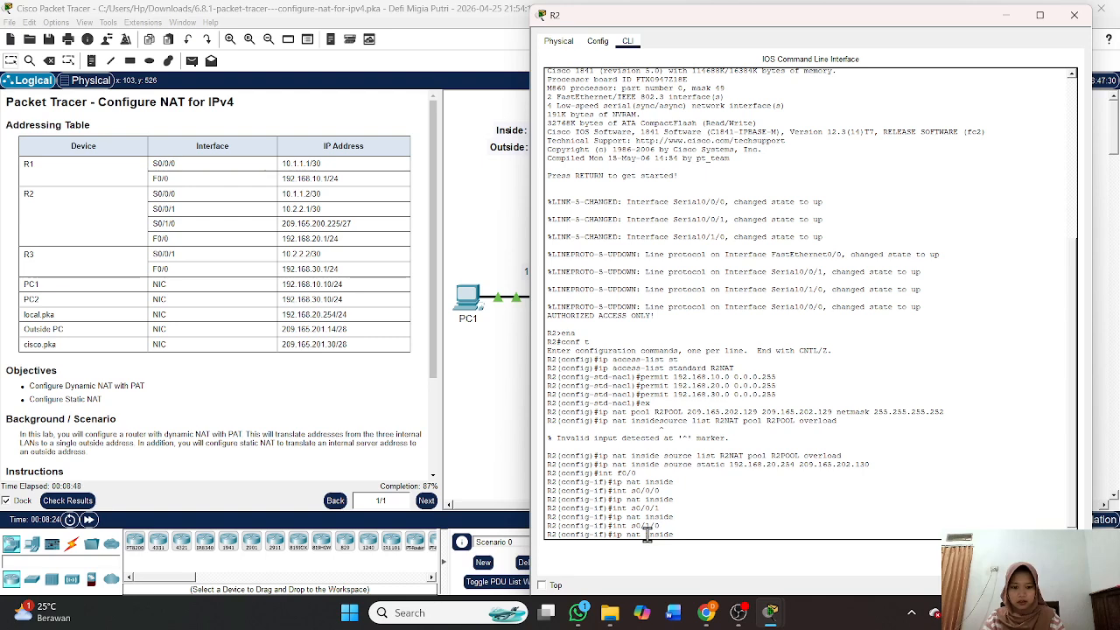
key("BackSpace")
key("BackSpace")
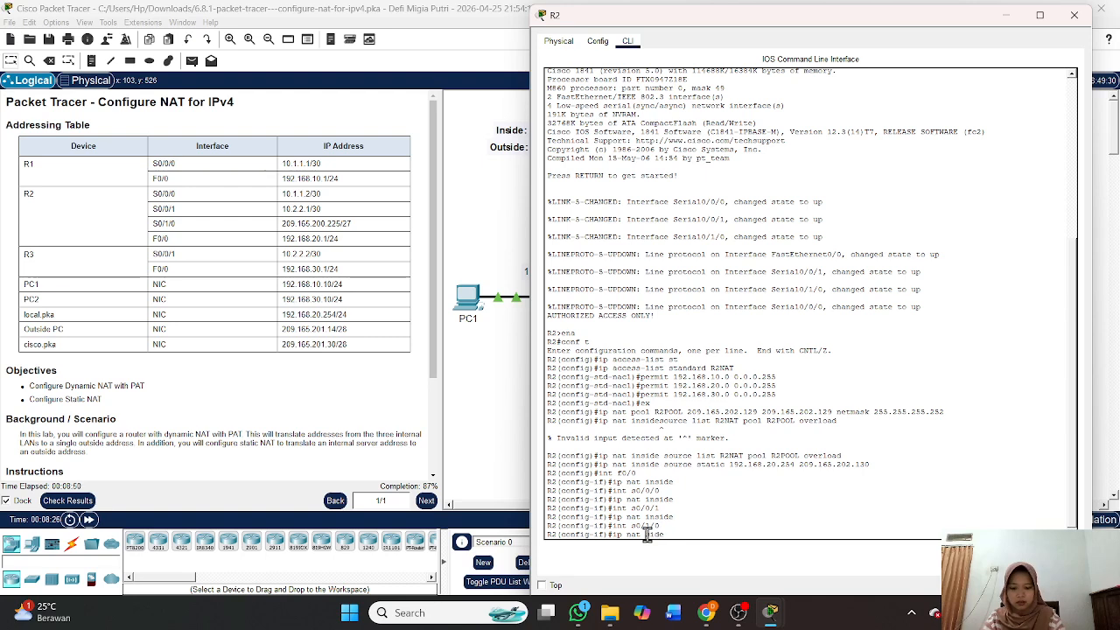
key("BackSpace")
key("BackSpace")
key("BackSpace")
key("BackSpace")
type("outside")
key("Return")
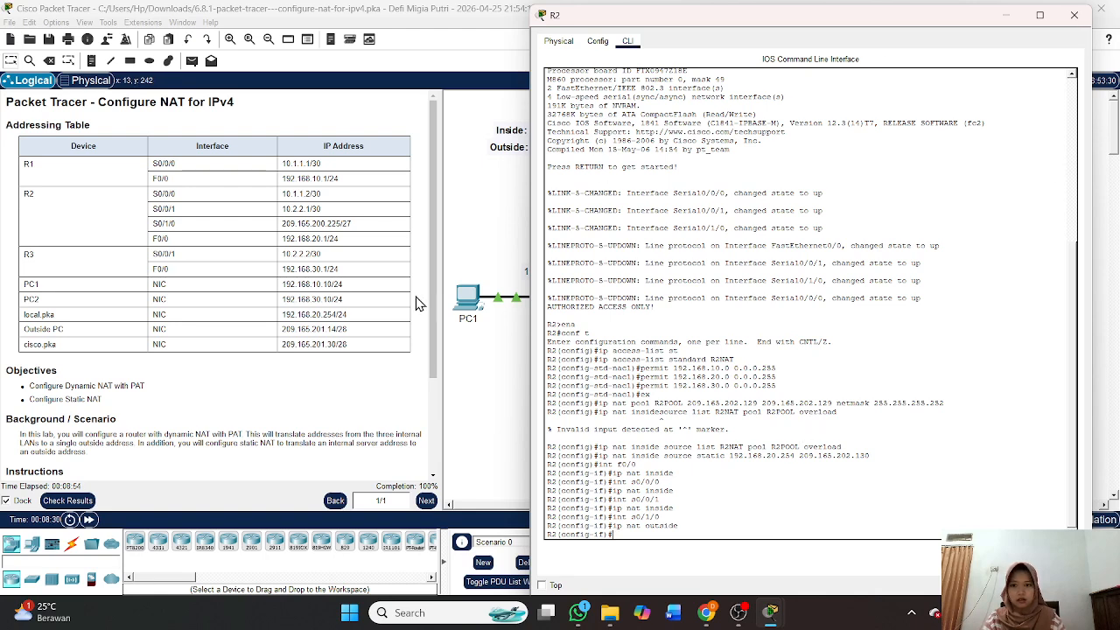
Close R2's console, check results and review the 100/100 score with all 8 items correct.
left_click(1073, 15)
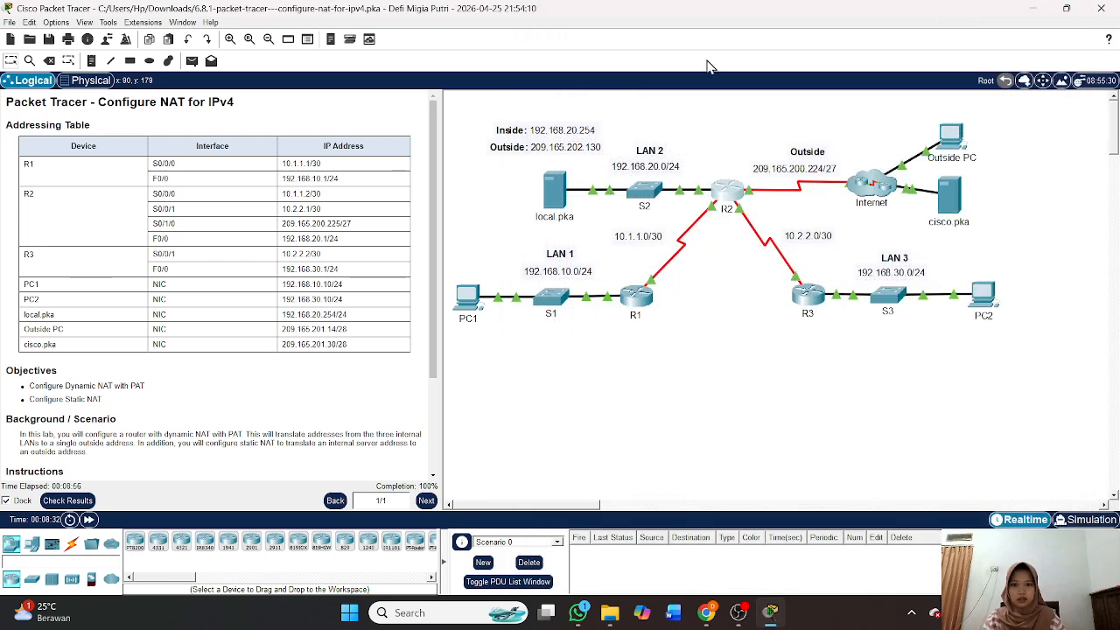
scroll(325, 268, "down", 3)
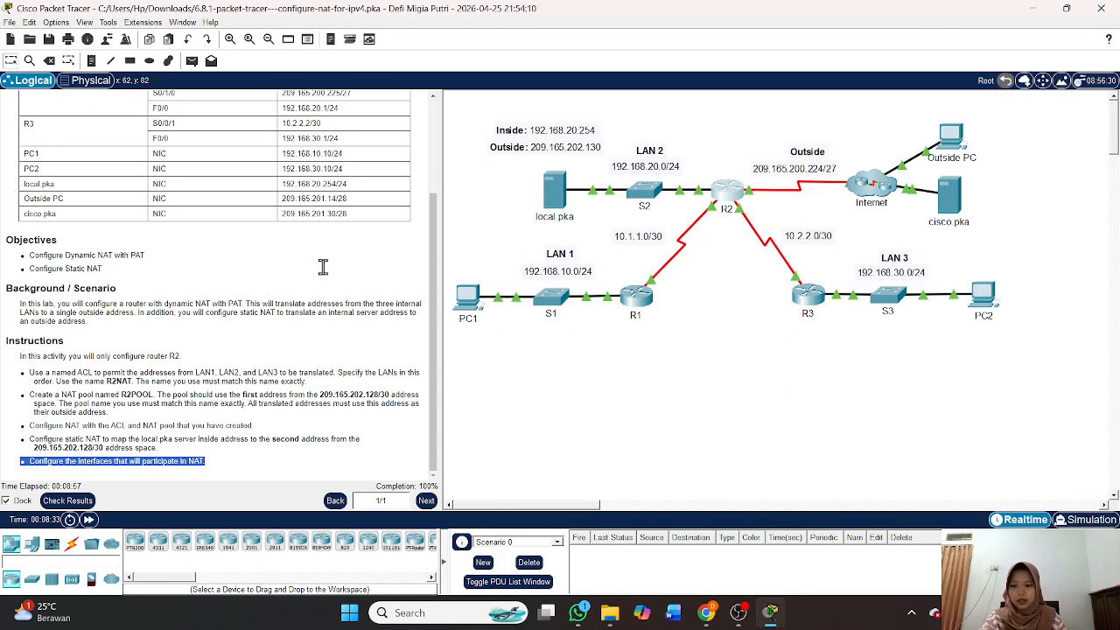
left_click(118, 464)
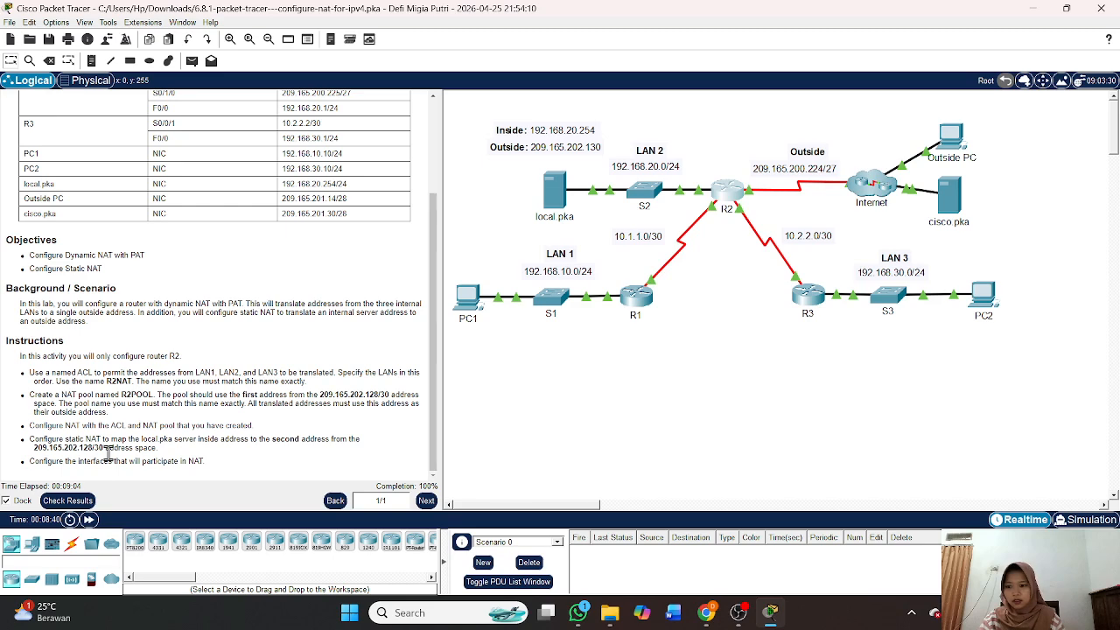
left_click(77, 503)
left_click(116, 87)
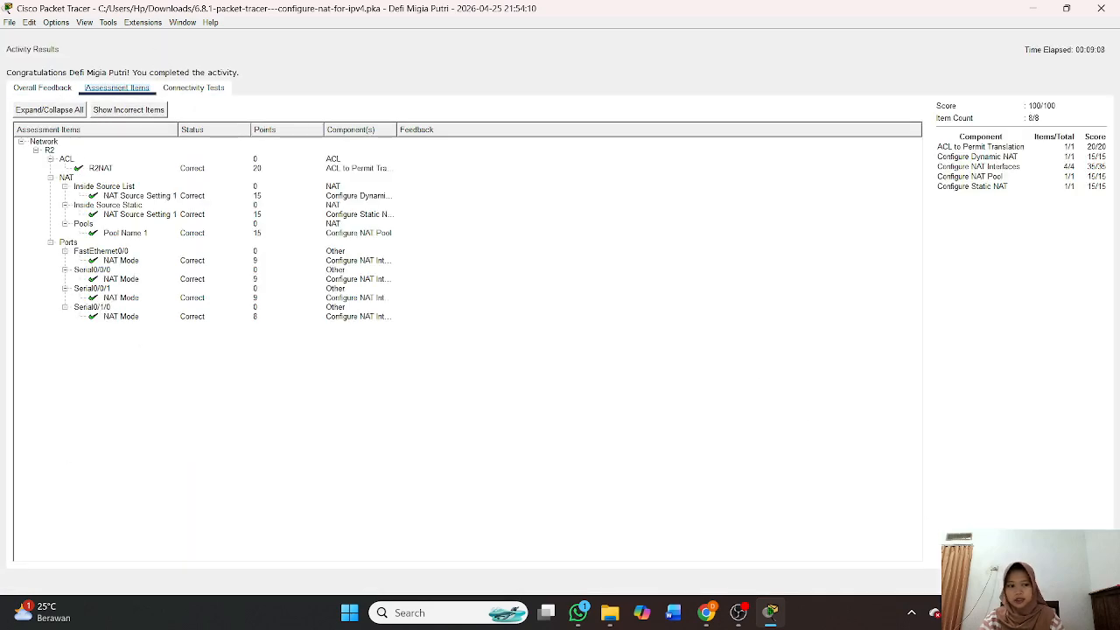
left_click(1078, 583)
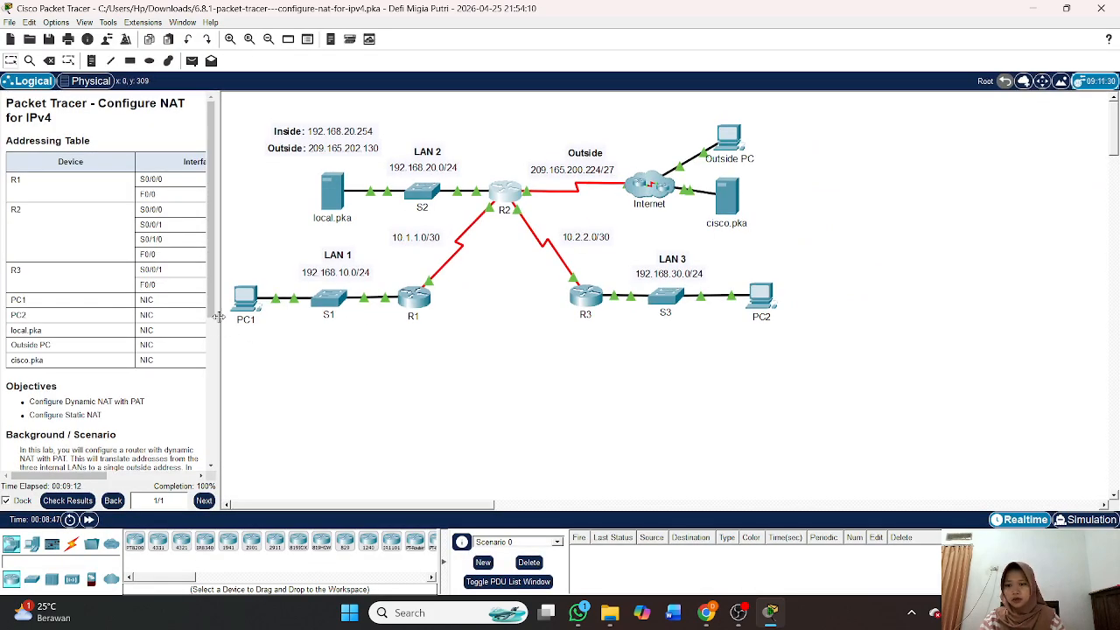
Widen the instructions pane to show the full addressing table, then exit Packet Tracer, saving changes.
left_click_drag(217, 317, 499, 375)
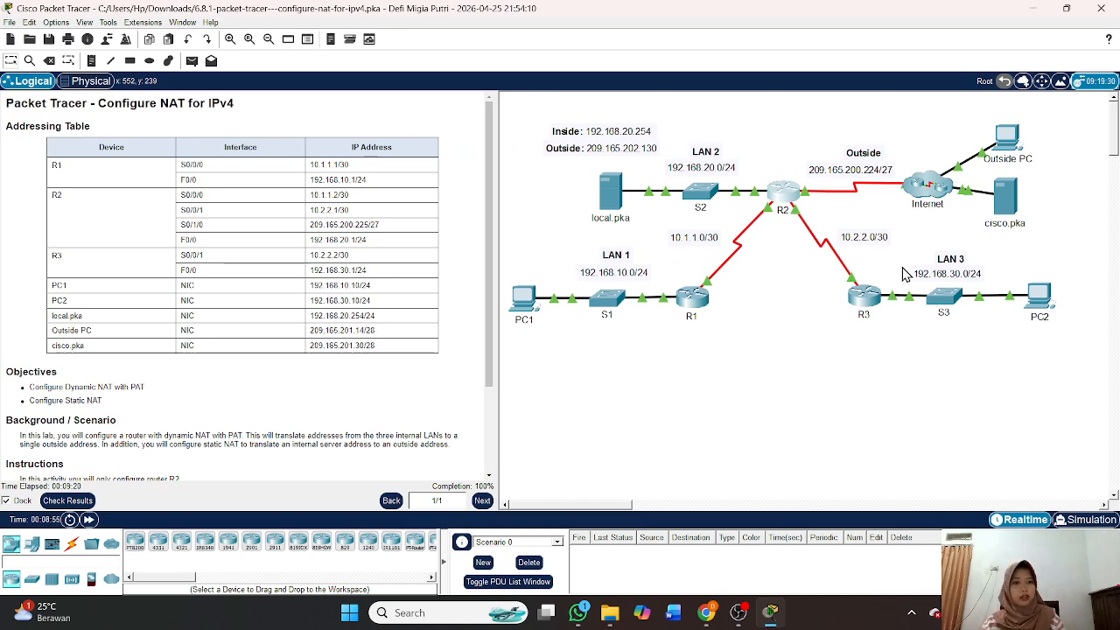
left_click(1099, 9)
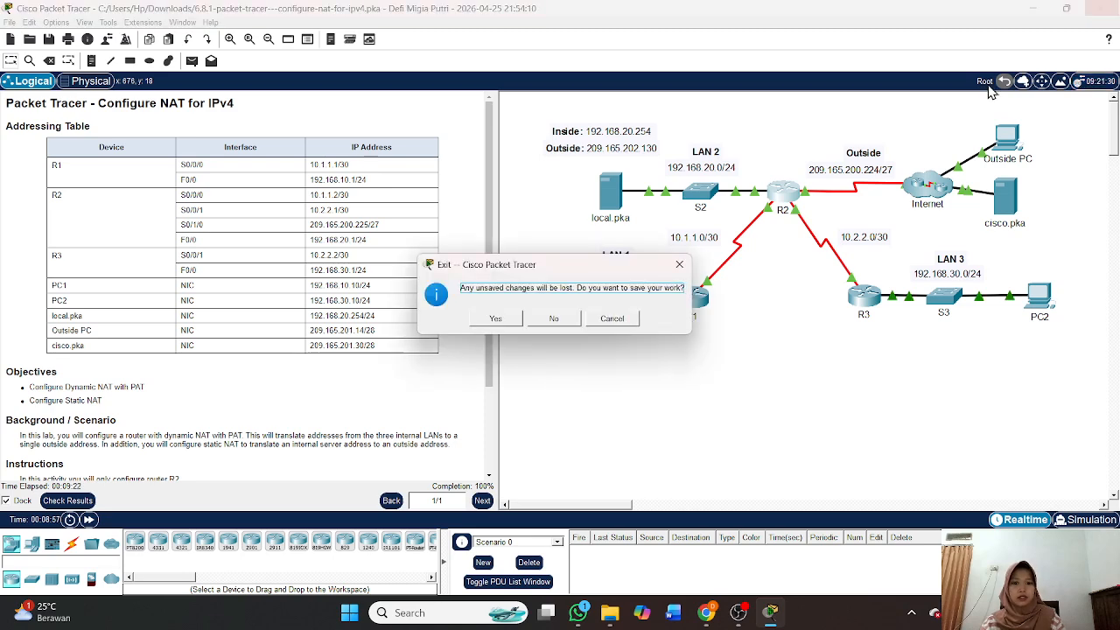
left_click(497, 319)
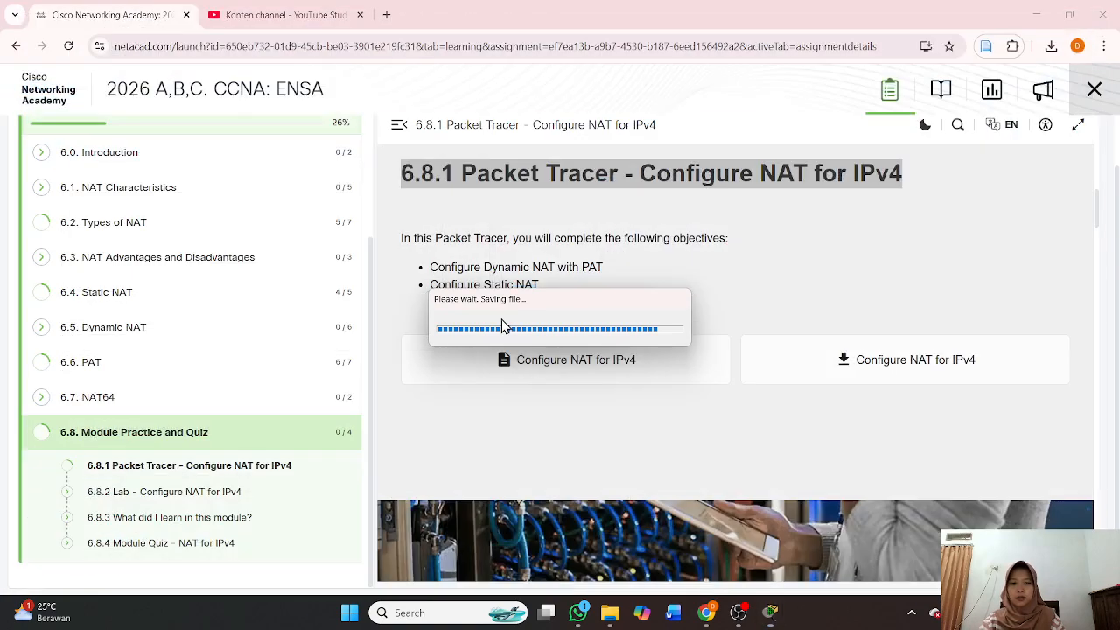